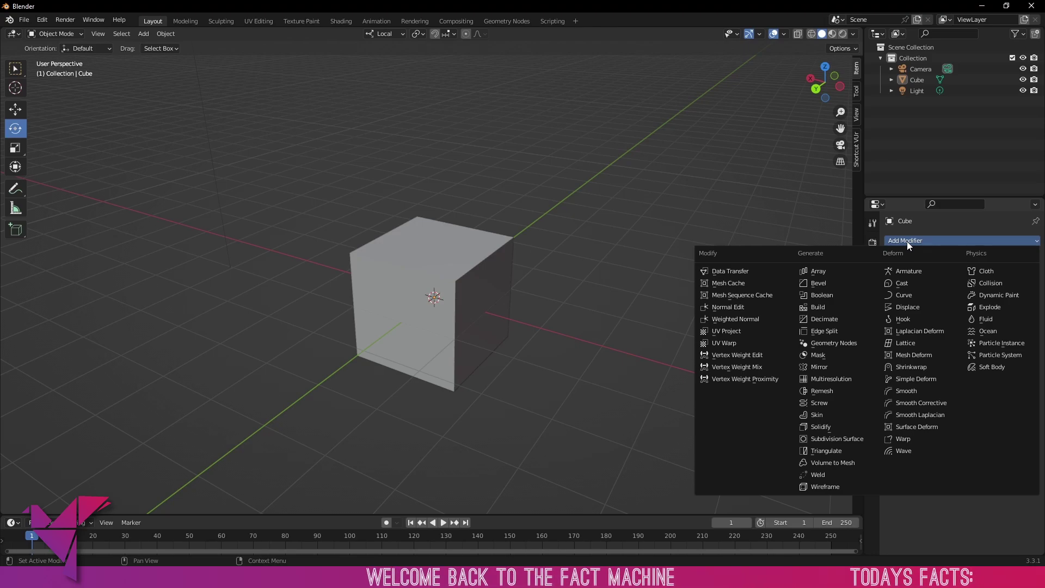
Add a Boolean modifier (Difference, Exact solver) to the default Cube, then deselect it
click(822, 295)
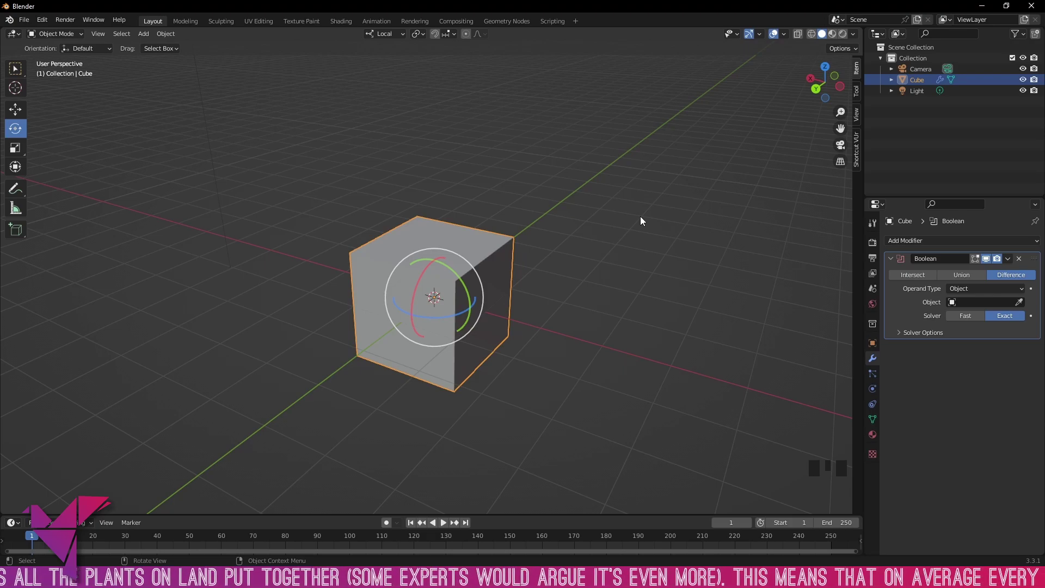
click(640, 217)
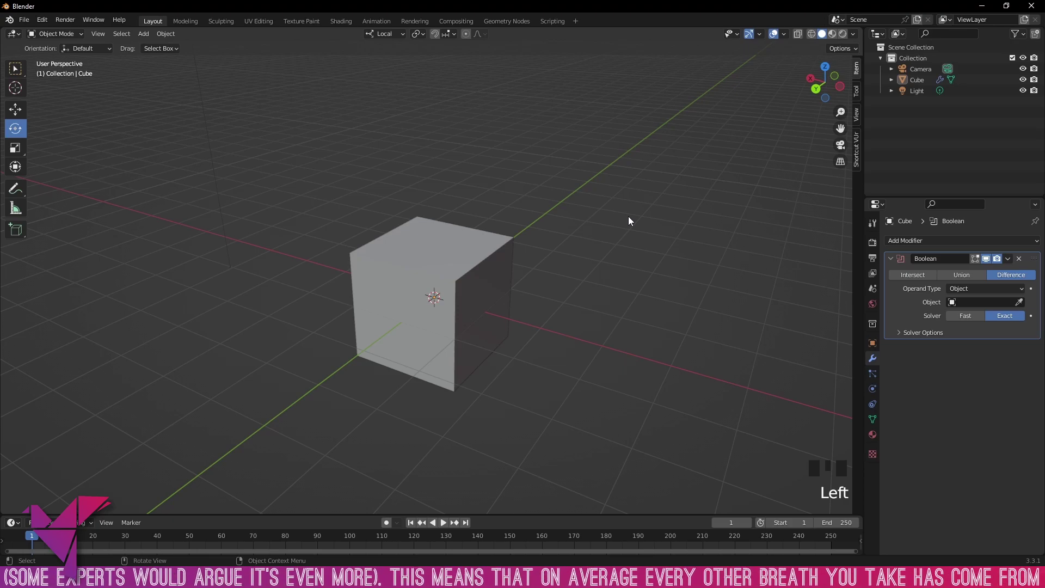
Add a second cube, scale it much larger and move it to the left of the original
key(shift+a)
mouse_move(628, 217)
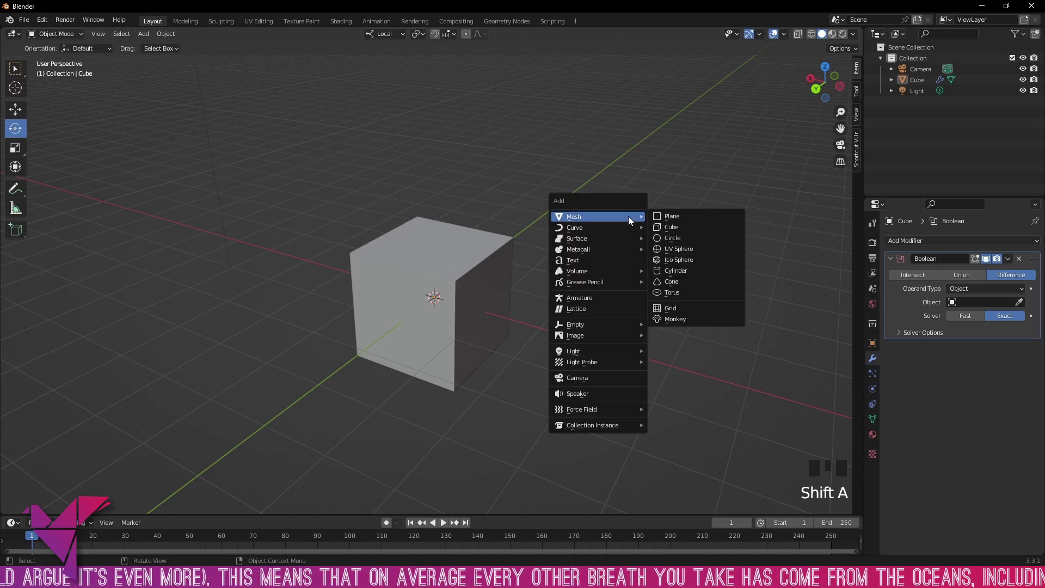
click(670, 227)
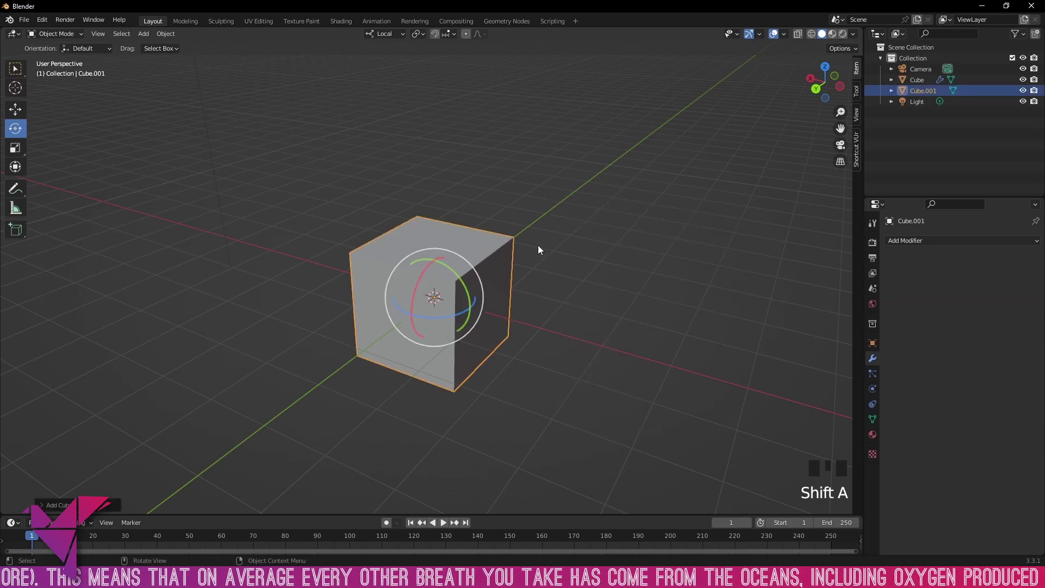
key(s)
click(776, 269)
key(g)
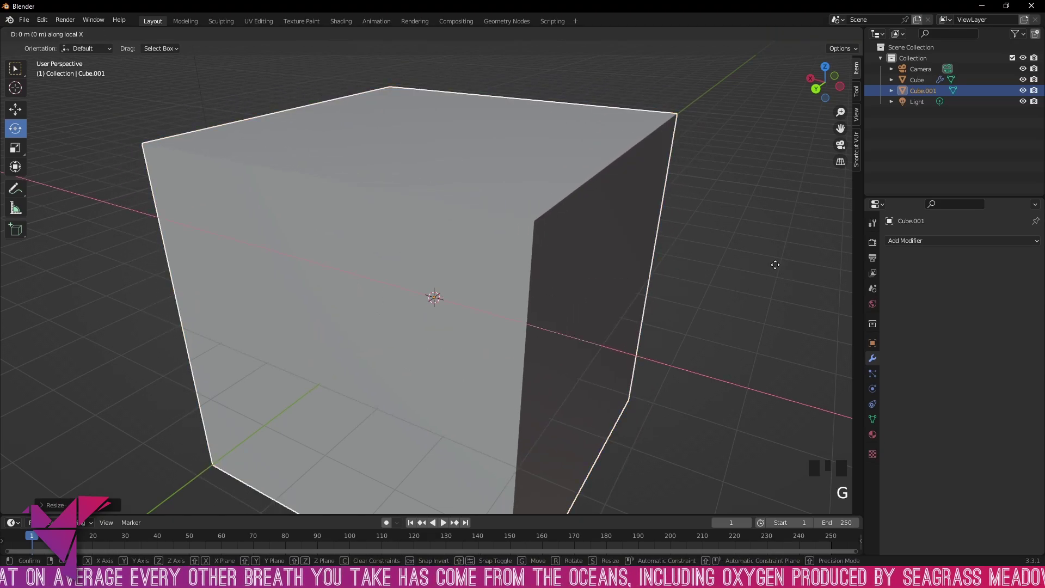
click(561, 236)
middle_drag(588, 235, 618, 250)
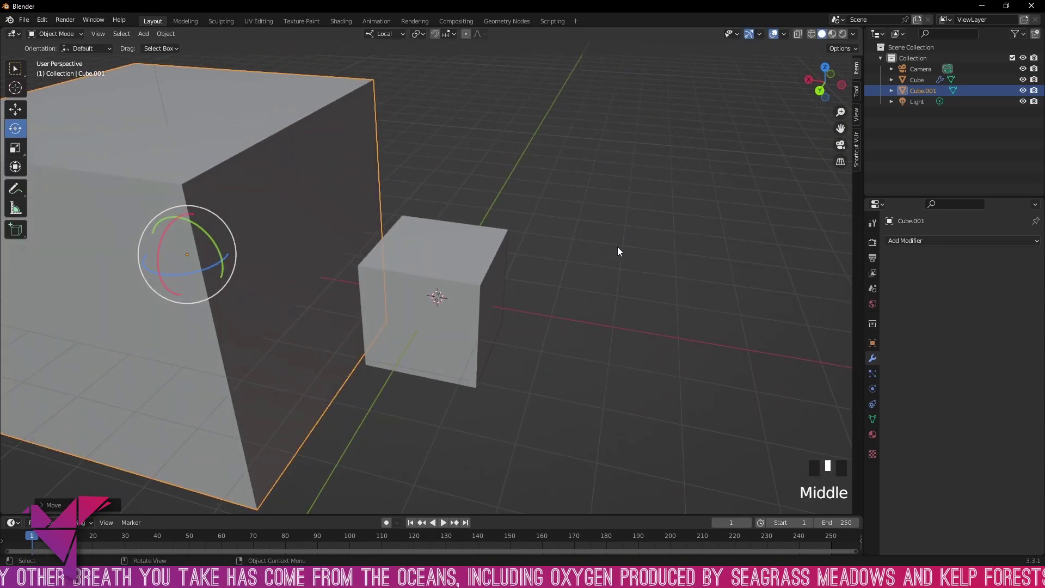
key(g)
click(575, 240)
Select the original Cube and set Cube.001 as its Boolean object
click(463, 262)
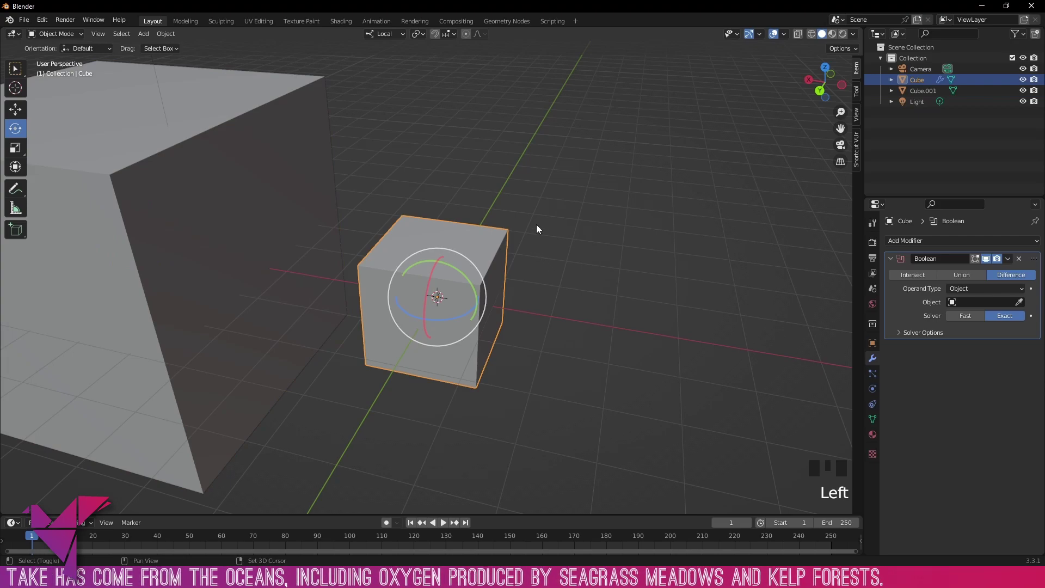
middle_drag(537, 225, 812, 205)
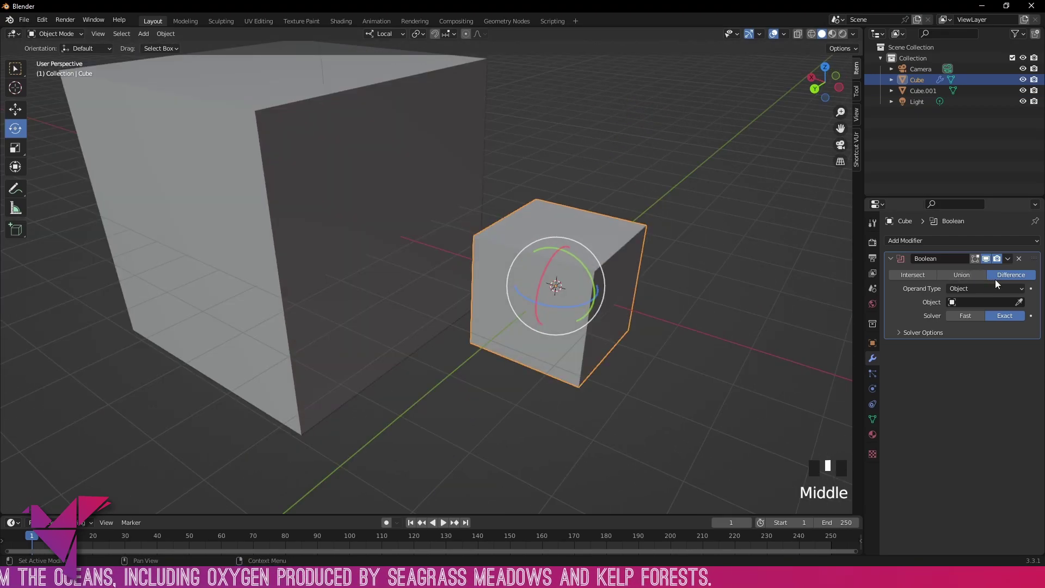
click(1008, 302)
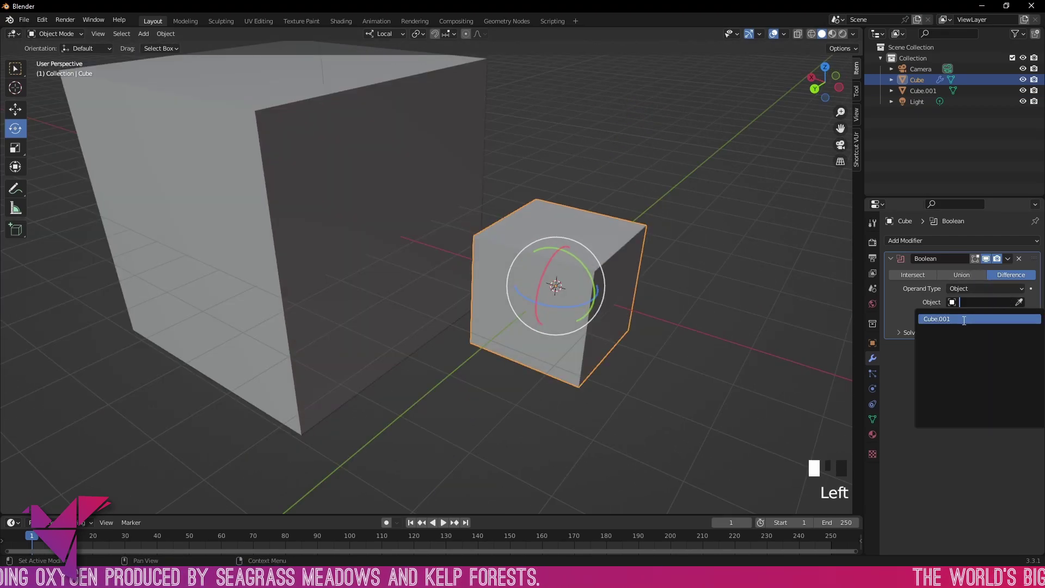
click(943, 317)
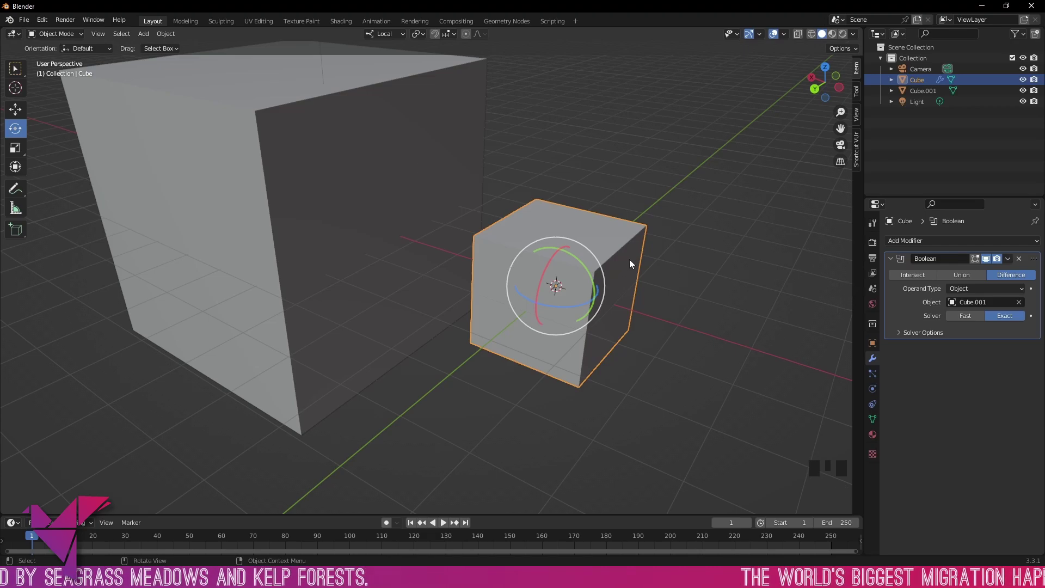
Move the small cube up into the big cube's top corner so they overlap
middle_drag(630, 263, 675, 228)
key(g)
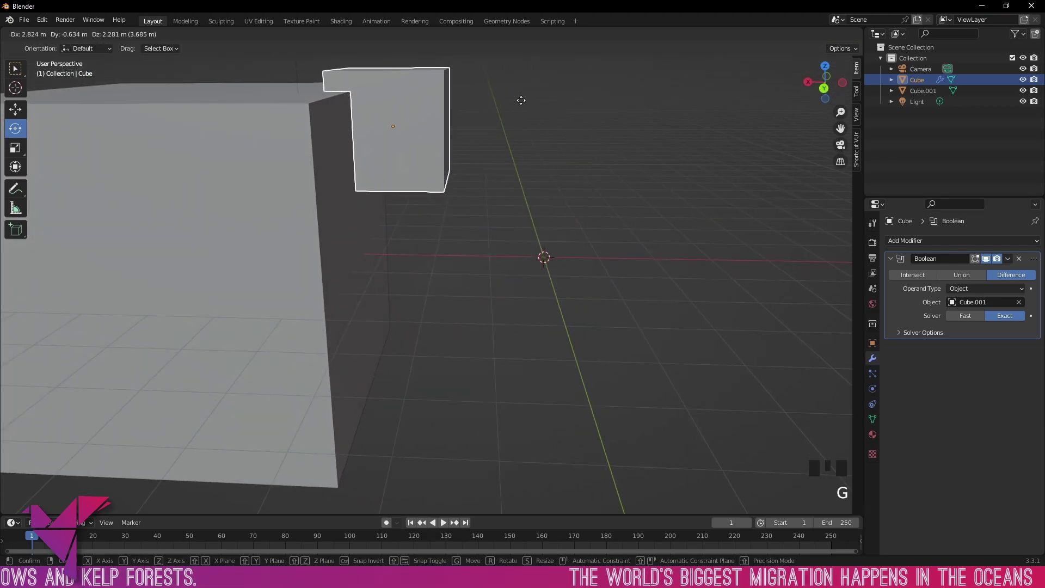
click(491, 94)
middle_drag(490, 94, 440, 133)
middle_drag(577, 135, 508, 145)
key(g)
click(507, 113)
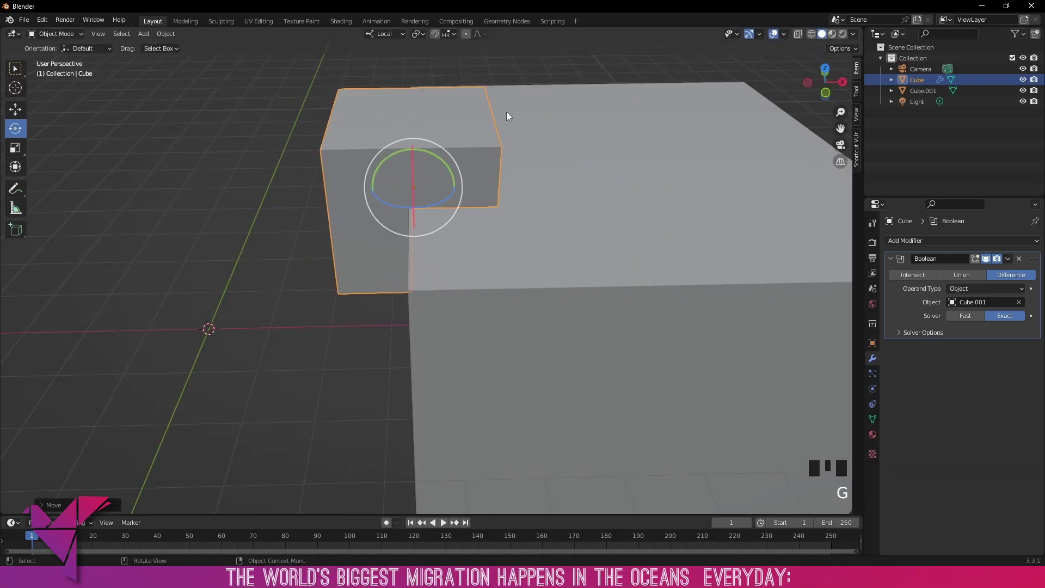
Switch to wireframe shading to inspect the overlap, then return to solid shading
click(217, 174)
click(811, 33)
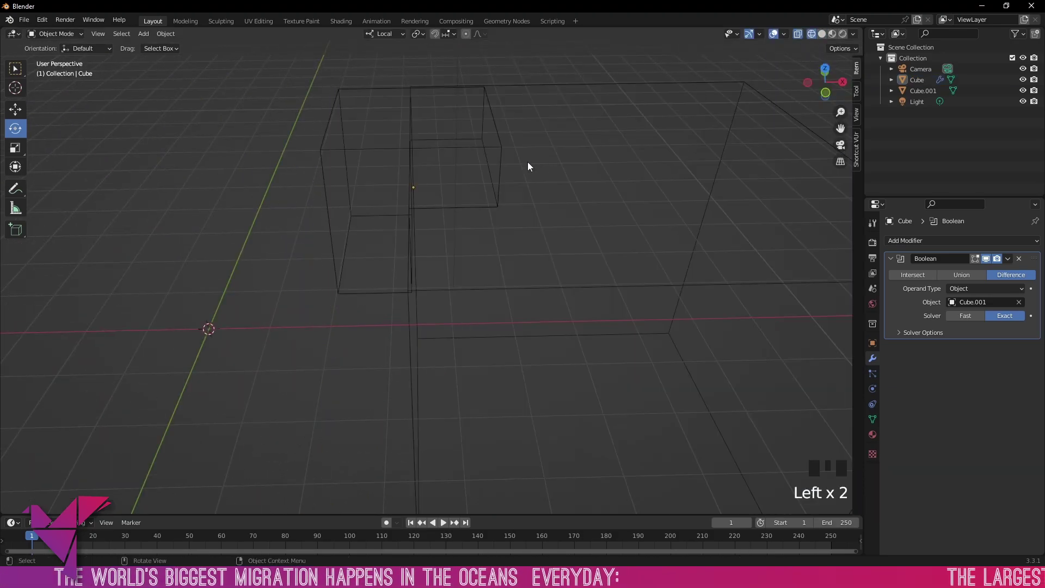
mouse_move(530, 163)
middle_down()
mouse_move(621, 131)
mouse_move(724, 161)
mouse_move(614, 189)
mouse_move(404, 152)
middle_up()
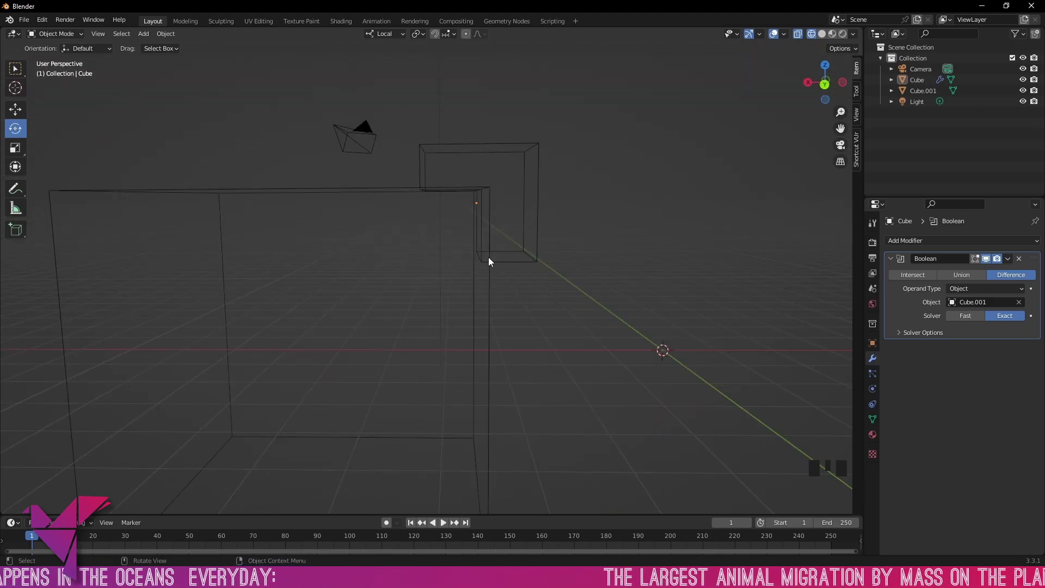
click(630, 243)
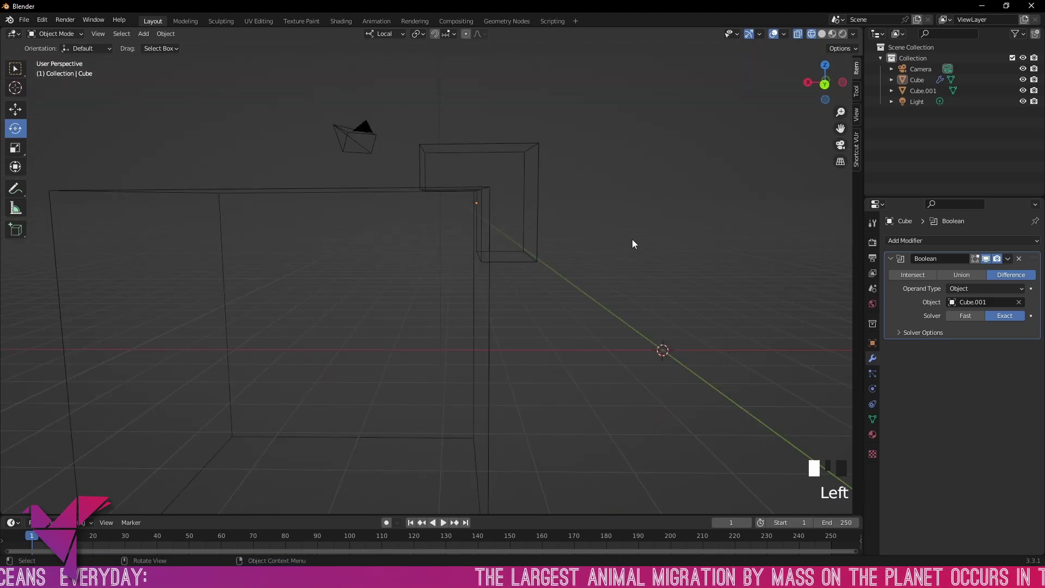
click(823, 33)
middle_drag(690, 193, 691, 193)
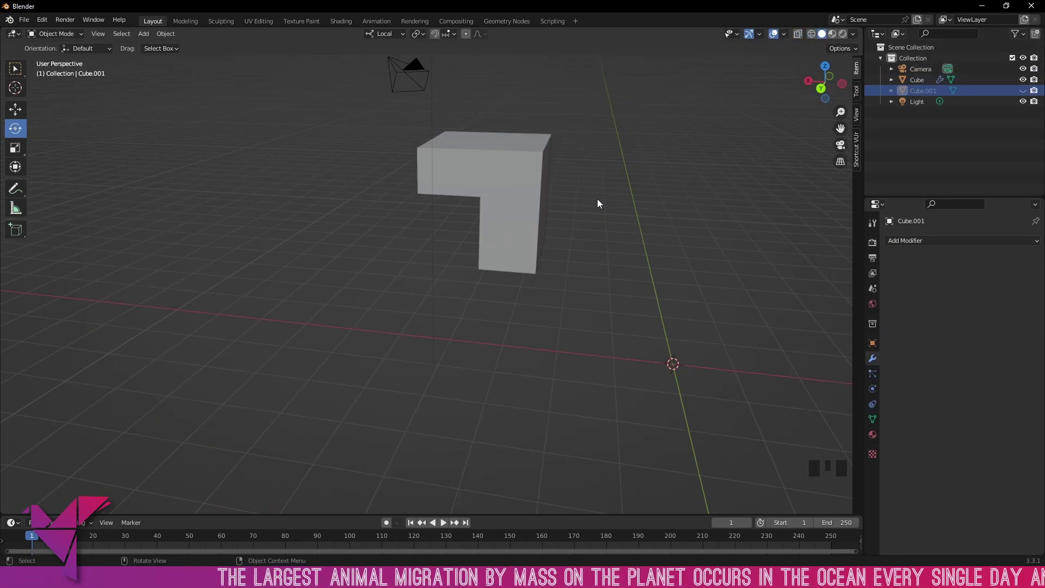
middle_drag(596, 198, 675, 280)
Hide and unhide Cube.001 in the Outliner to inspect the L-shaped notch in Cube
scroll(546, 275, up, 2)
click(1024, 90)
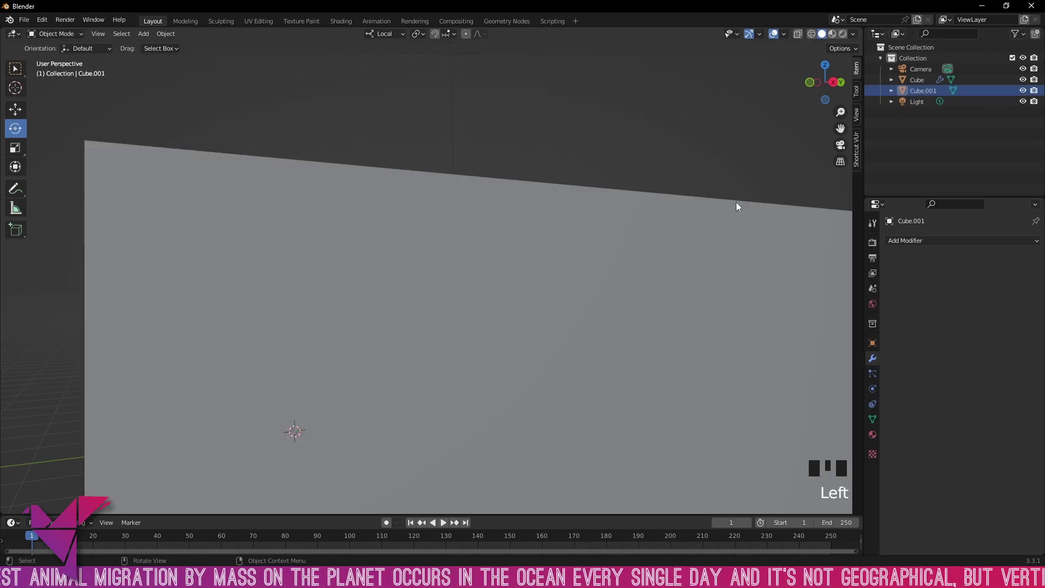
middle_drag(736, 201, 693, 222)
click(519, 299)
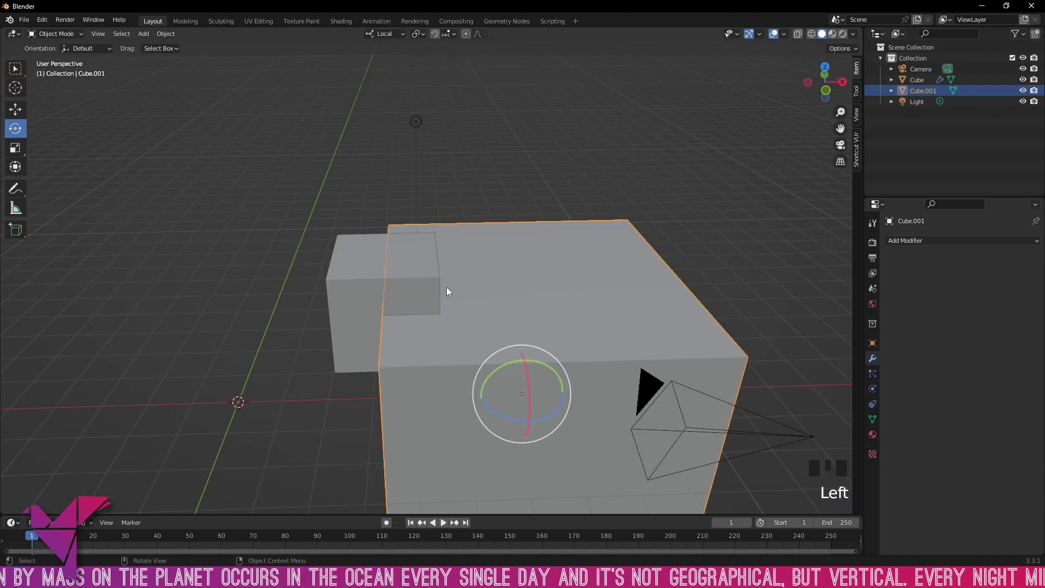
click(366, 280)
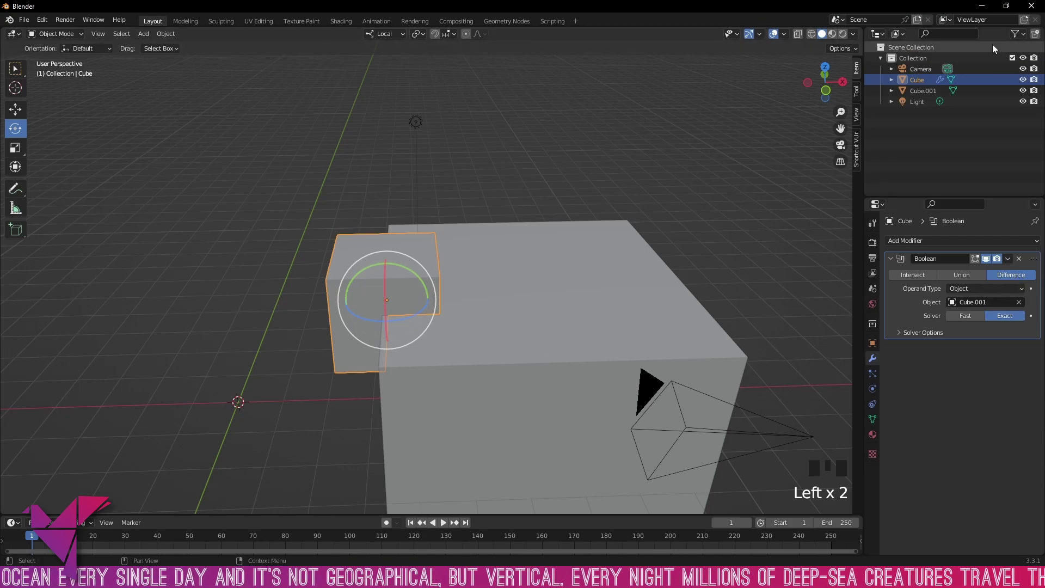
click(1023, 90)
middle_drag(385, 241, 396, 173)
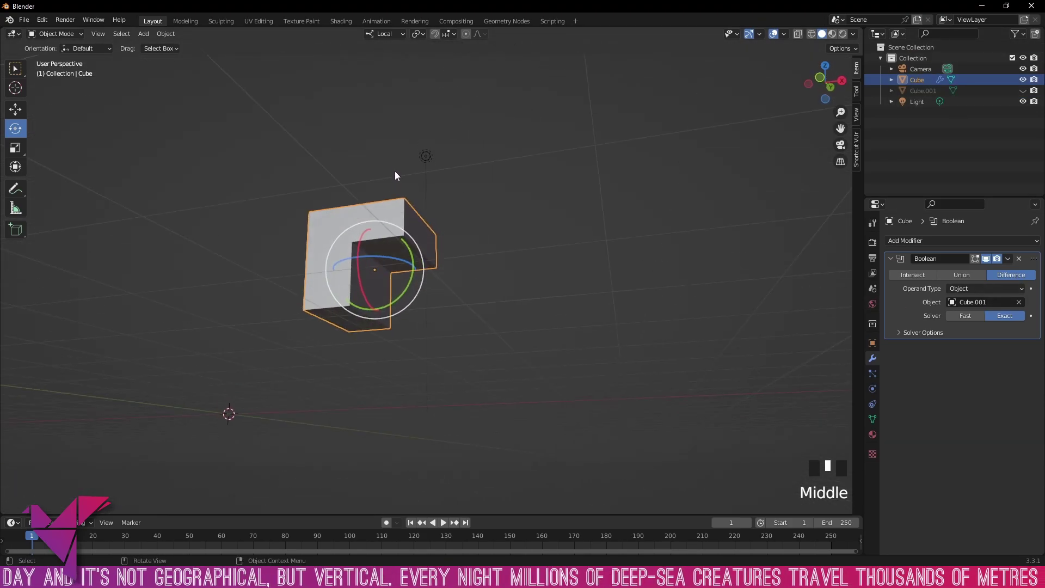
scroll(394, 173, up, 2)
middle_drag(390, 225, 415, 321)
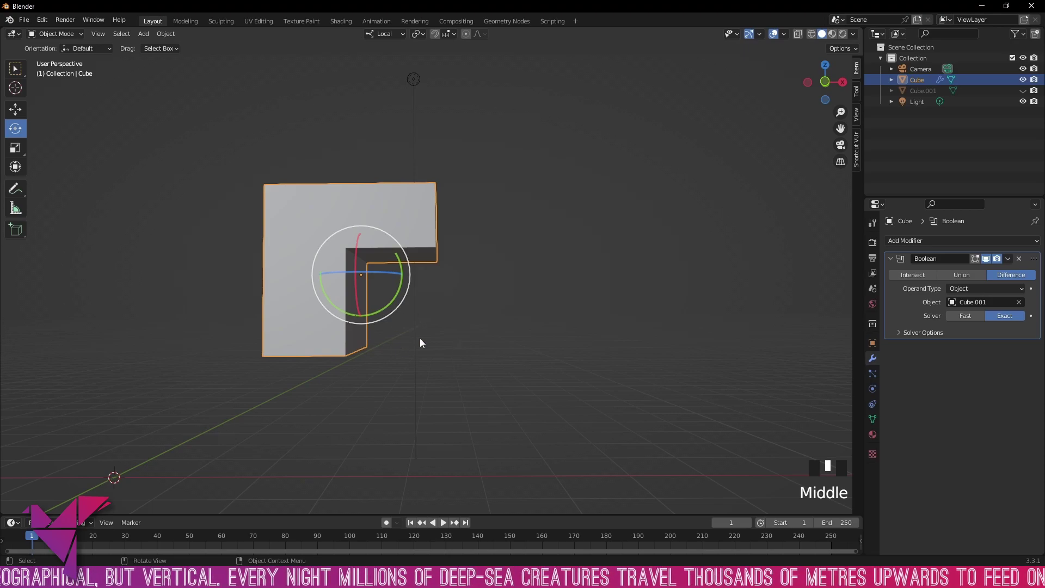
click(1024, 91)
middle_drag(577, 240, 622, 263)
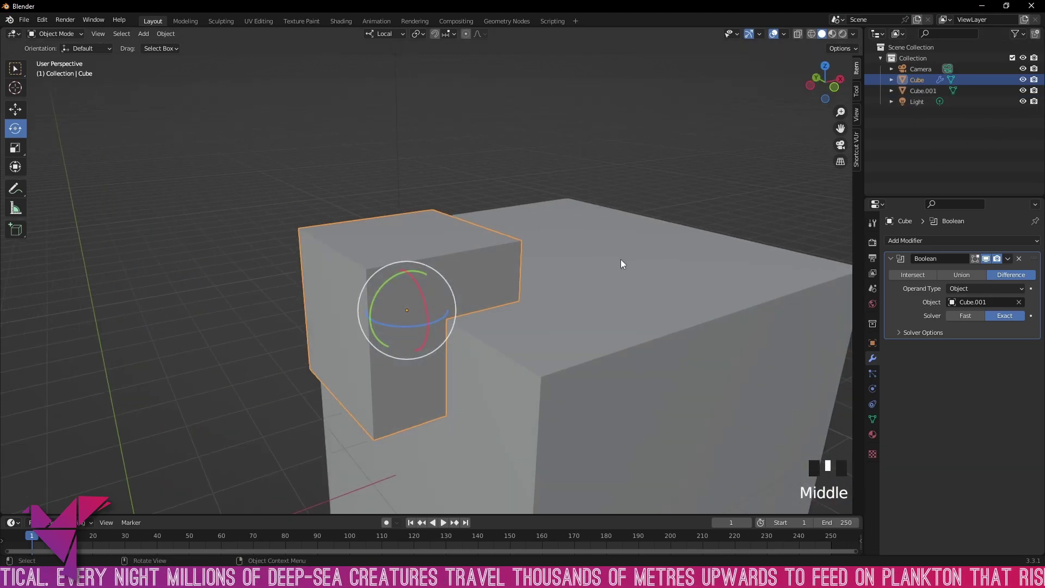
scroll(621, 261, down, 3)
Remove Cube's Boolean and give Cube.001 its own Boolean modifier with Cube as object
click(1019, 259)
click(551, 300)
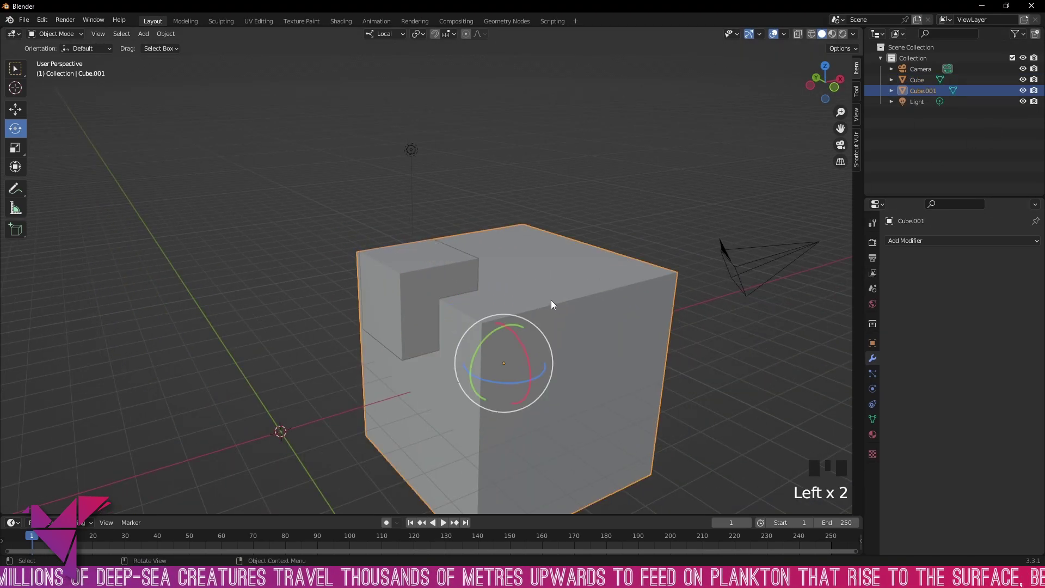
click(919, 242)
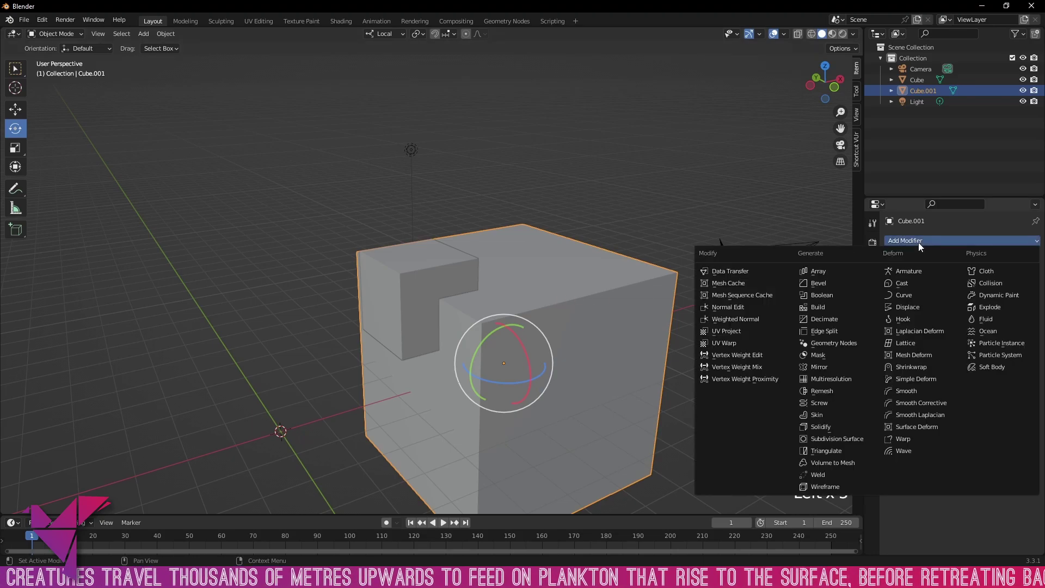
click(847, 295)
click(983, 302)
click(931, 319)
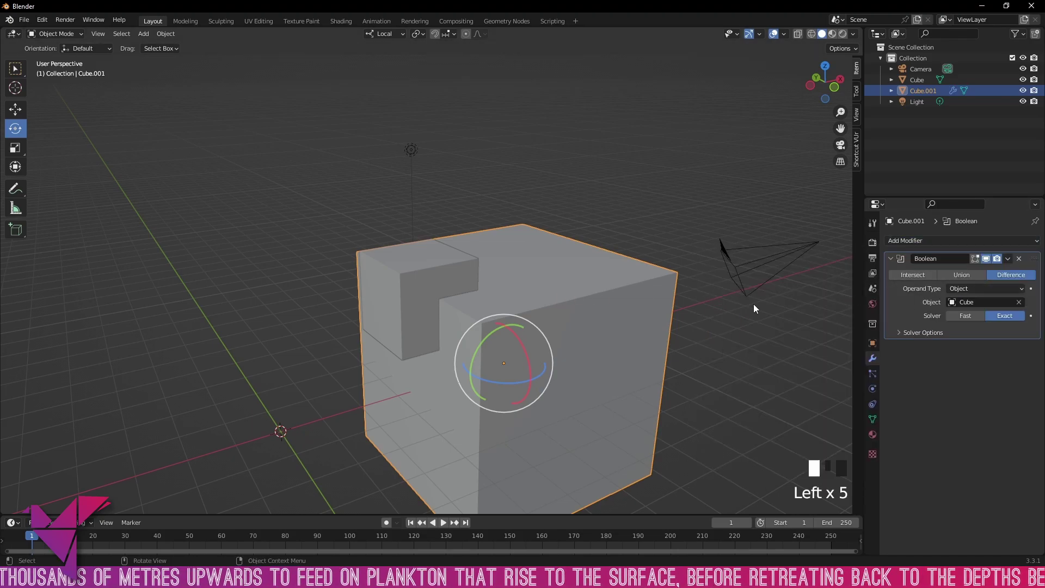
Hide and re-show the small cube to inspect the hole it cuts in Cube.001
click(650, 169)
middle_drag(599, 204, 686, 218)
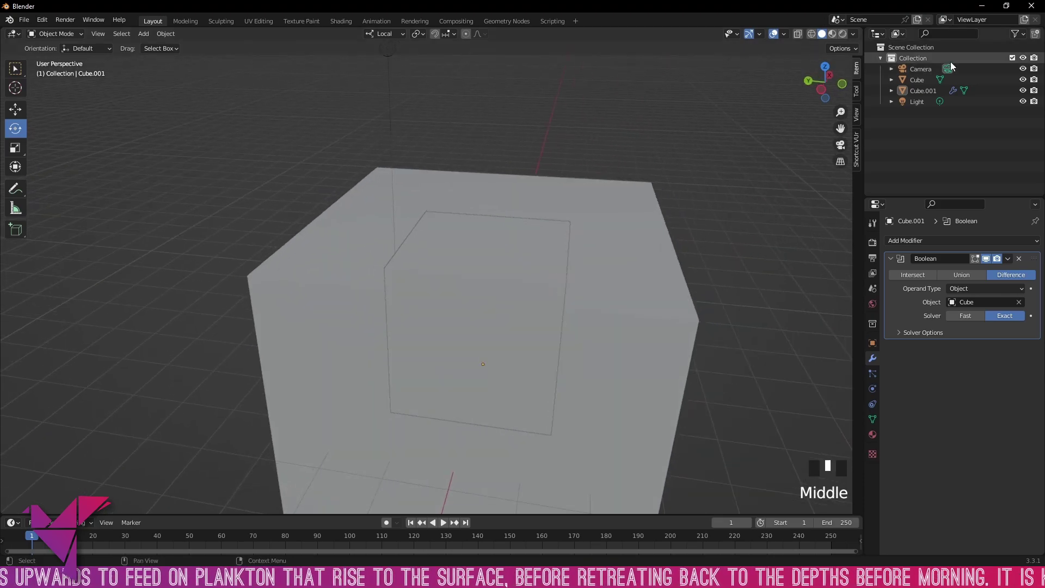
click(1023, 80)
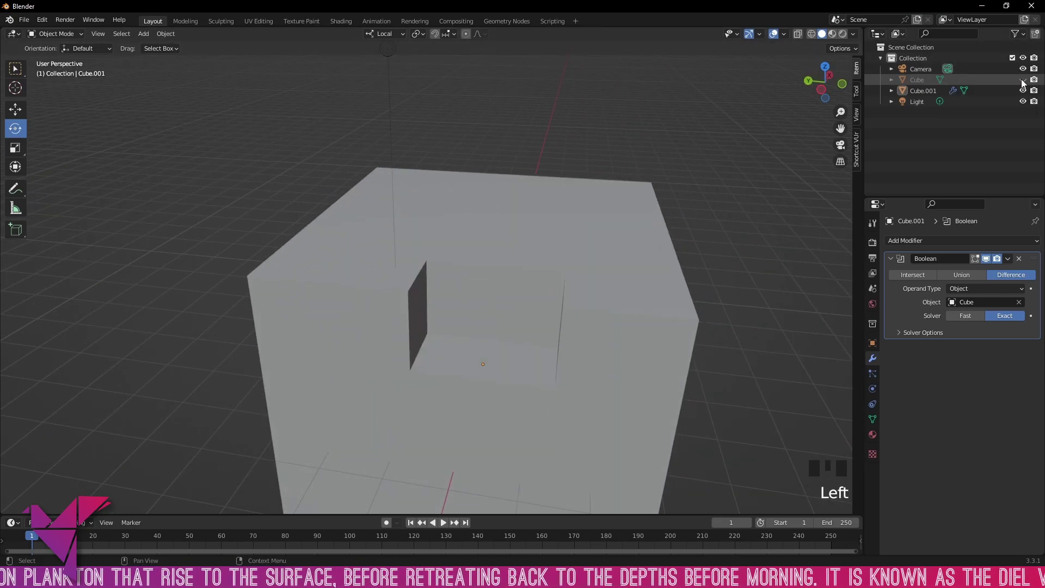
middle_drag(545, 180, 790, 212)
click(1023, 79)
Scale the small cube to about 1.77, shift it sideways, and hide it
click(571, 267)
key(s)
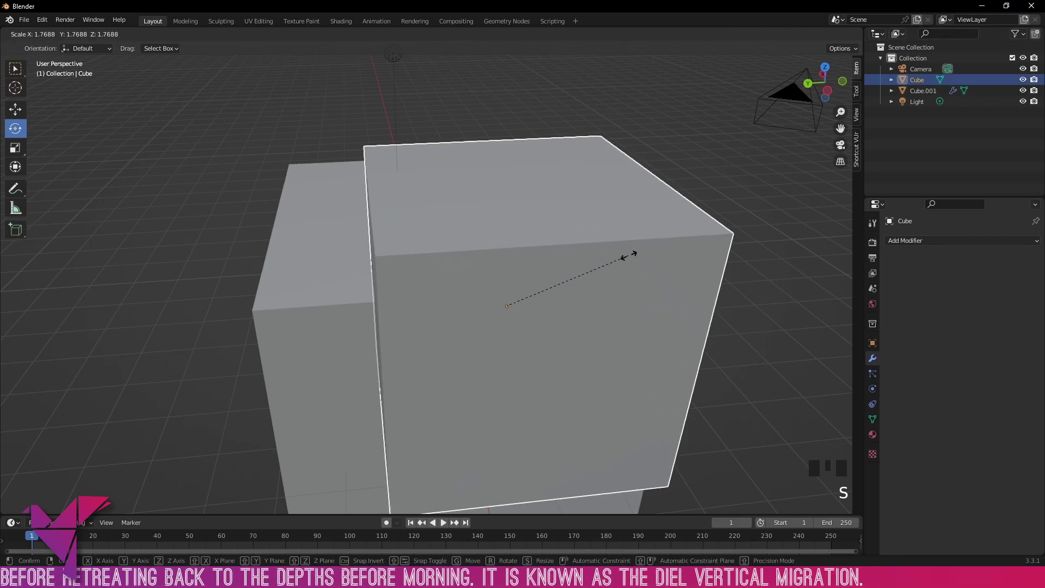
click(630, 253)
key(g)
click(539, 286)
key(h)
middle_drag(539, 286, 583, 256)
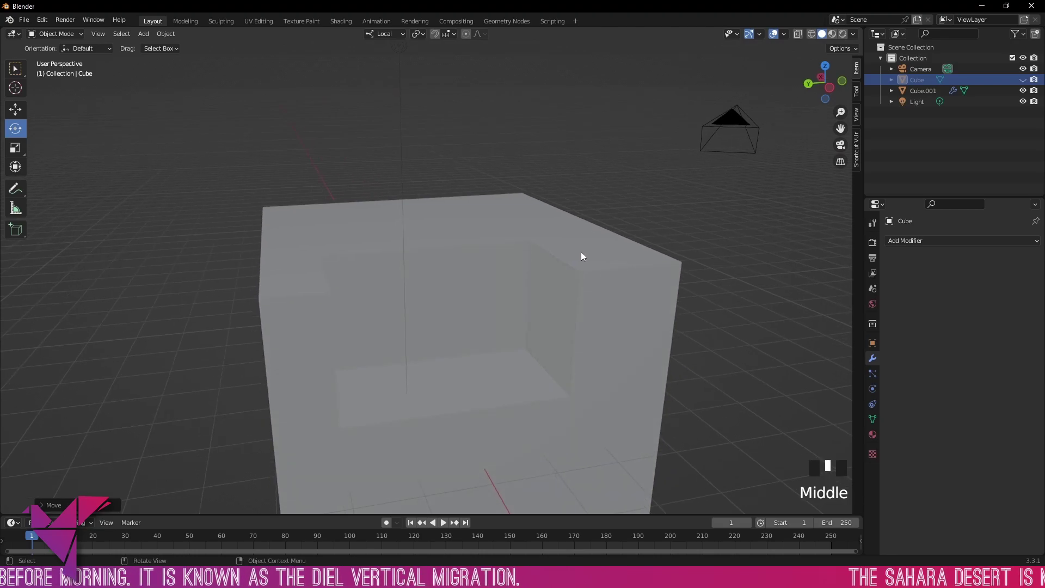
Unhide all objects and switch the cube's Boolean operand type to Collection
key(alt+h)
double_click(285, 250)
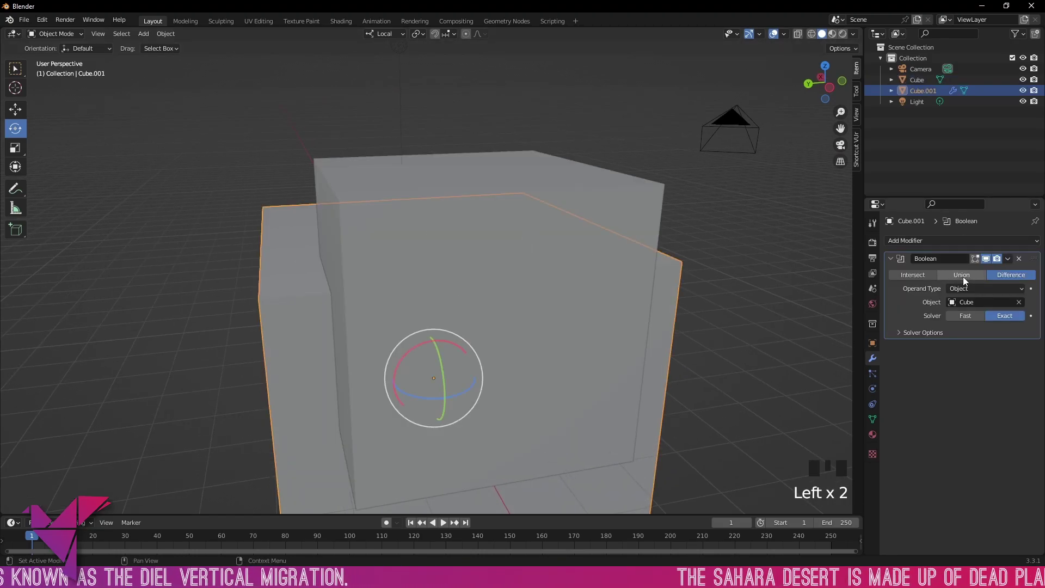
click(999, 293)
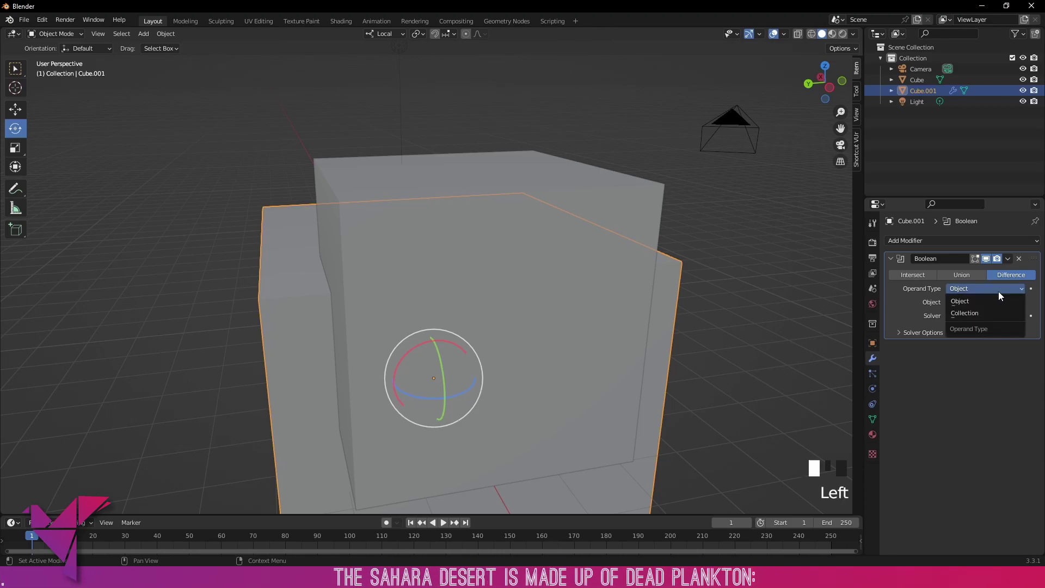
click(980, 312)
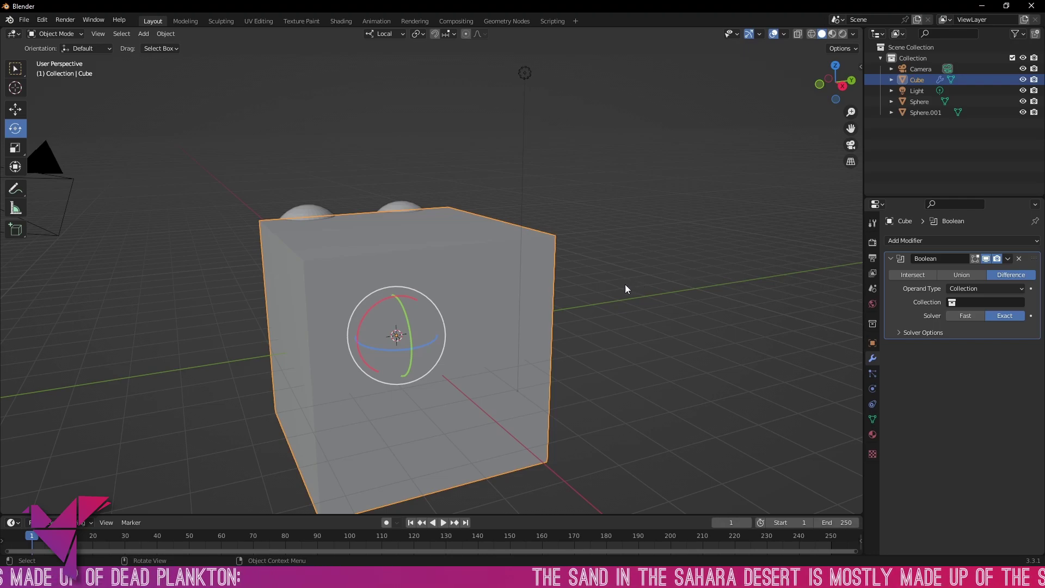
Select the lower sphere sitting at the cube's left side
middle_drag(625, 284, 609, 315)
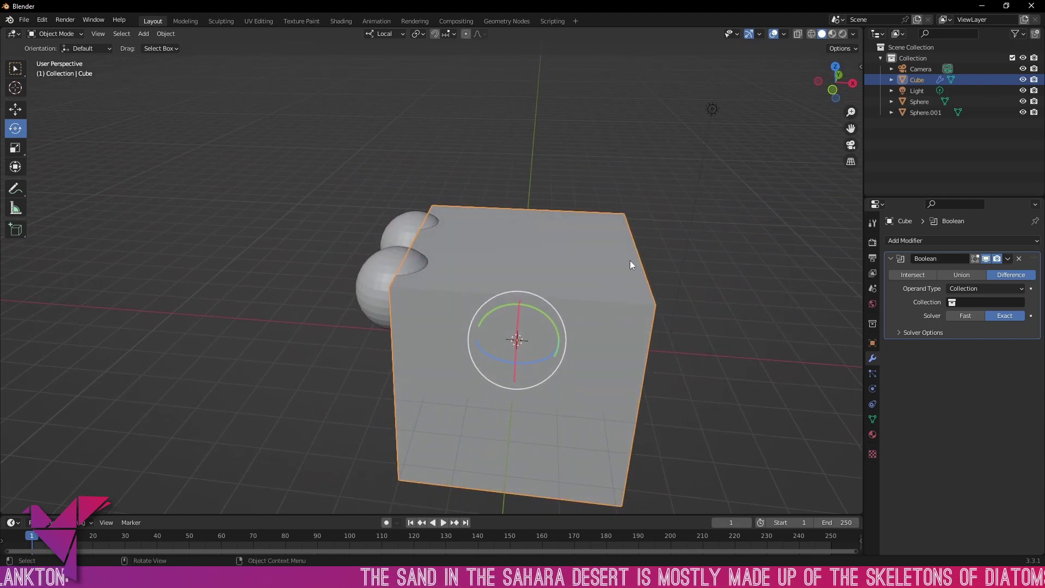
click(394, 227)
middle_drag(524, 280, 469, 329)
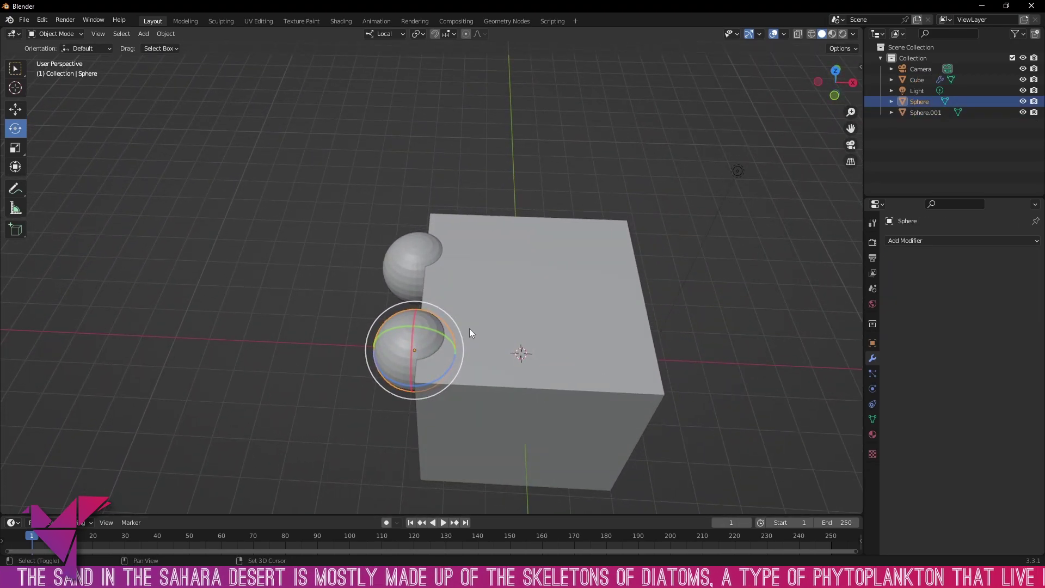
Duplicate the sphere with Shift+D to several spots around the cube's edges and corners
key(shift+d)
click(719, 333)
key(shift+d)
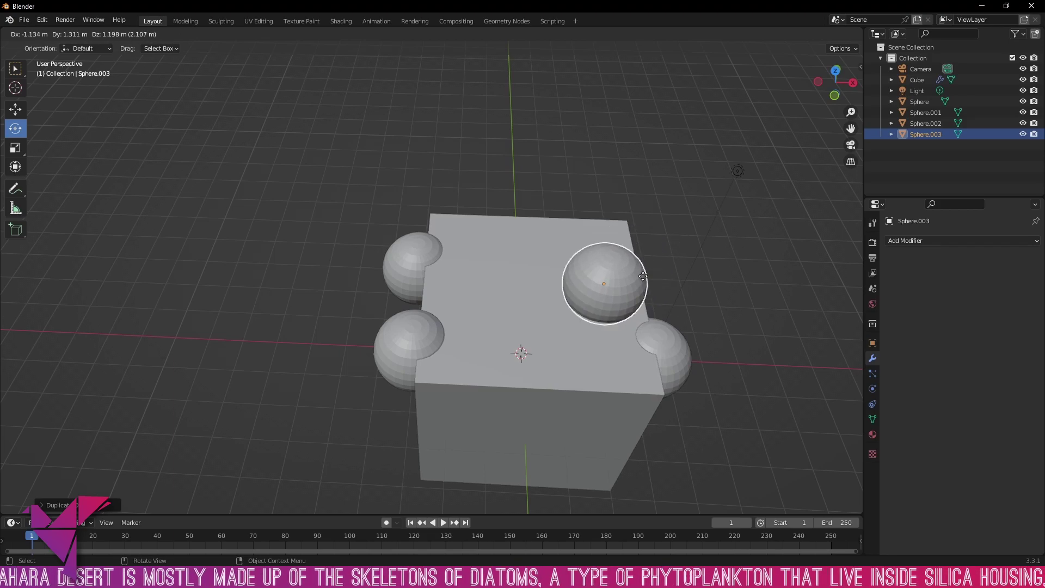
click(524, 394)
key(shift+d)
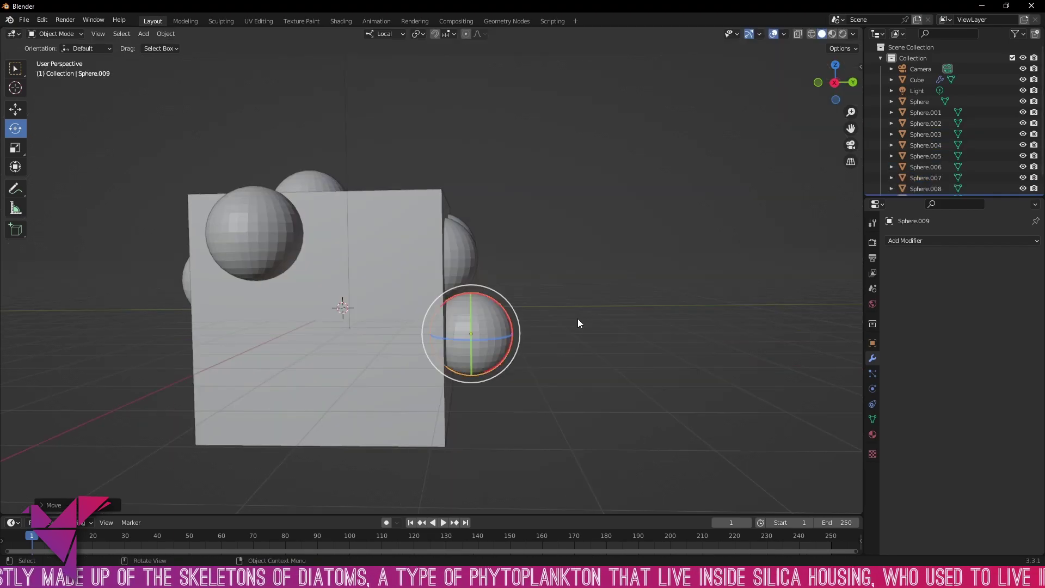
middle_drag(578, 320, 629, 333)
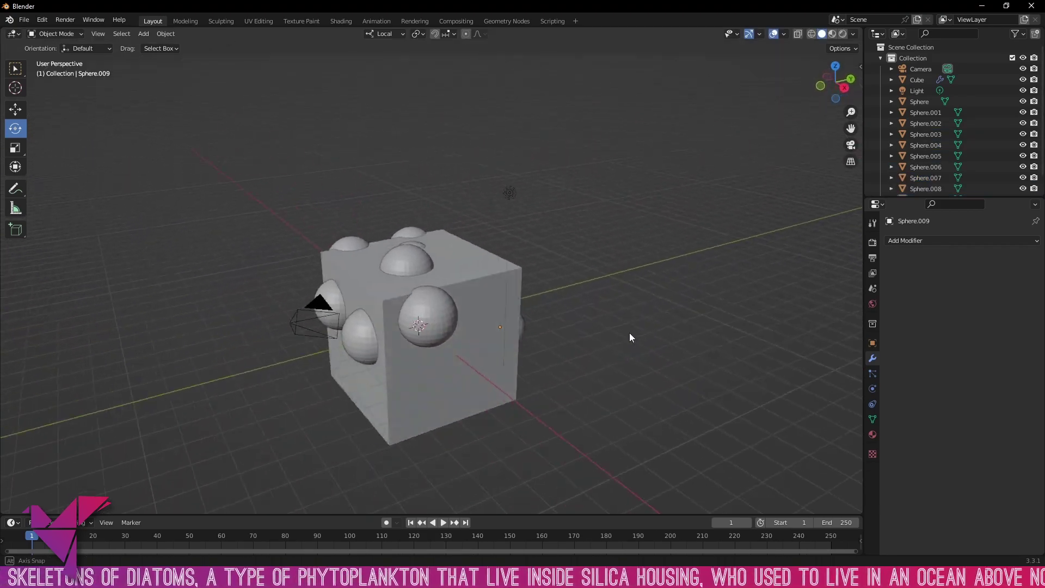
click(444, 316)
middle_drag(443, 316, 639, 335)
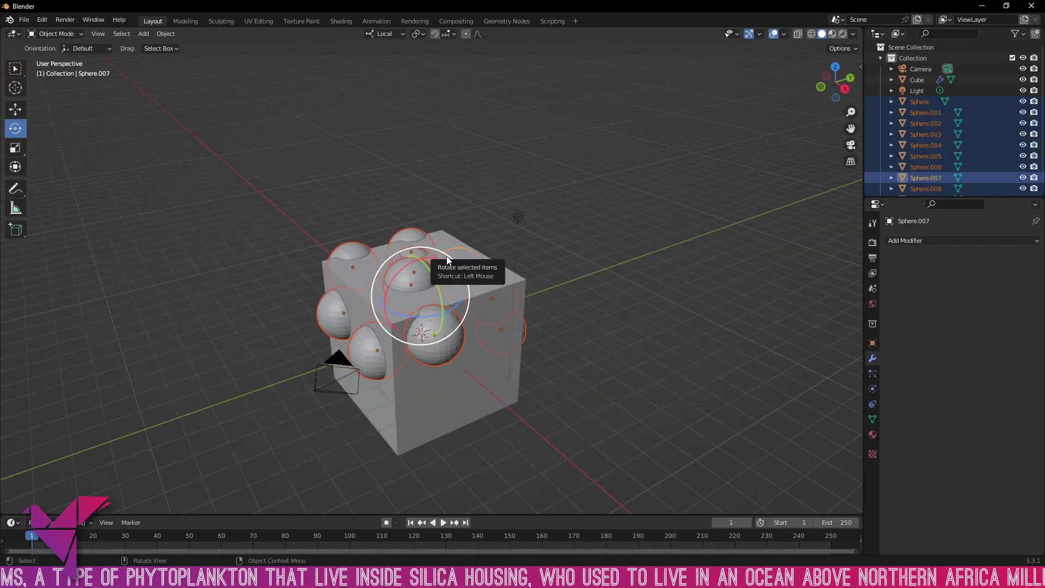
Move the selected spheres into a new collection named 'booleans'
key(m)
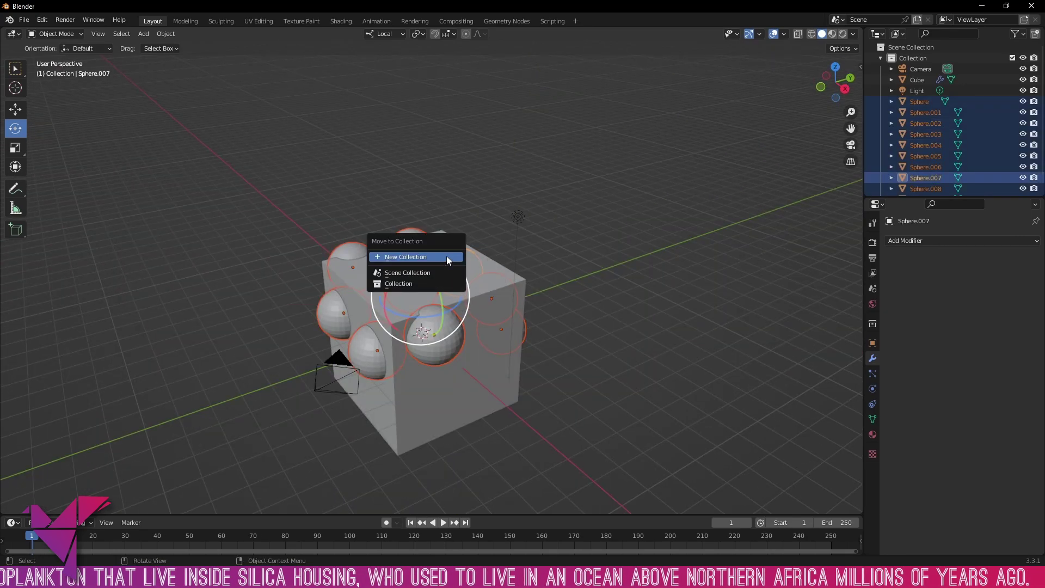
click(447, 256)
text(booleans)
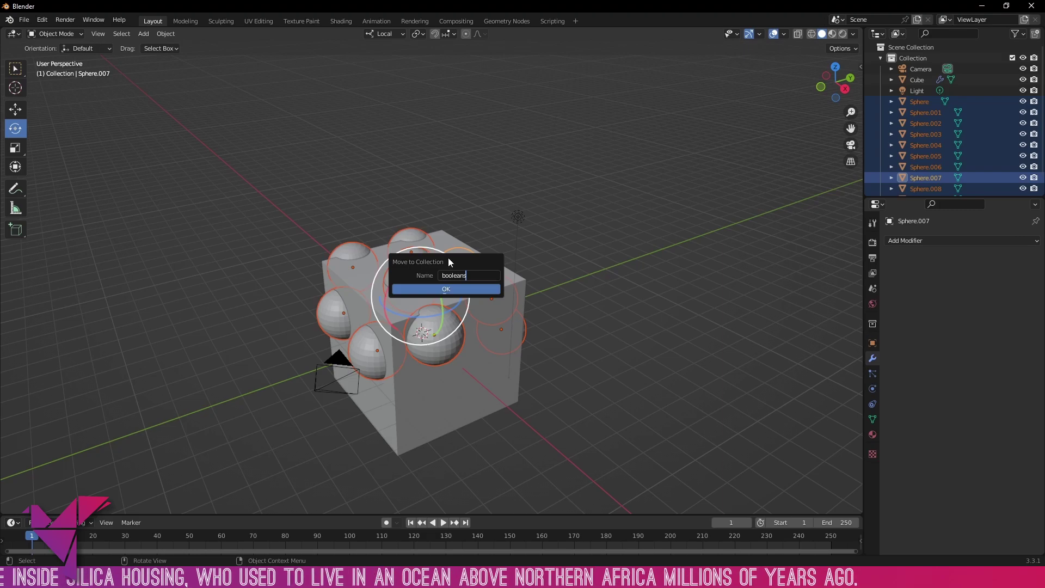
key(Return)
click(444, 290)
Toggle the booleans collection's visibility off and on, then select the cube
click(832, 154)
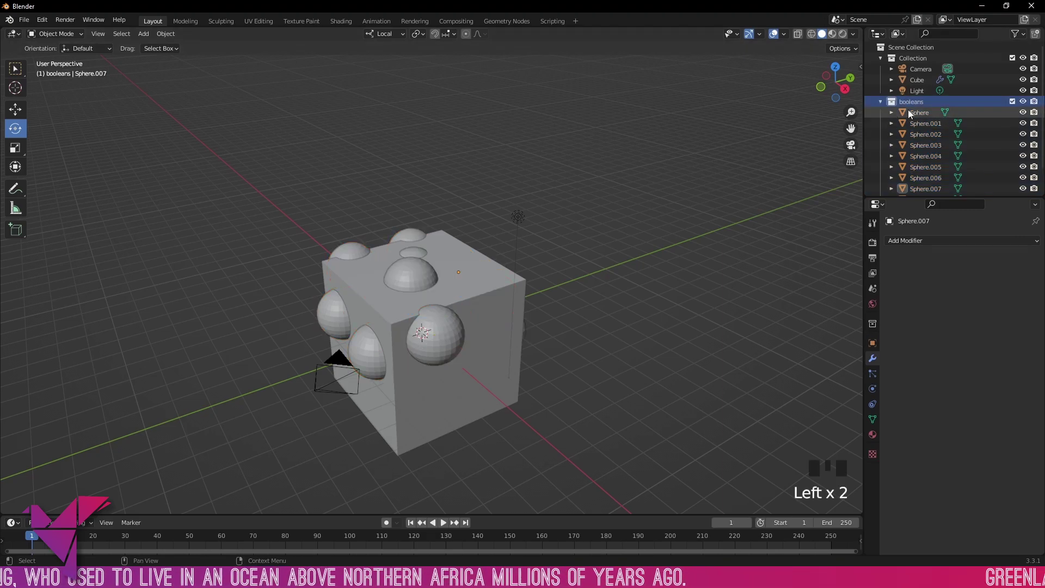
click(1024, 103)
click(1025, 103)
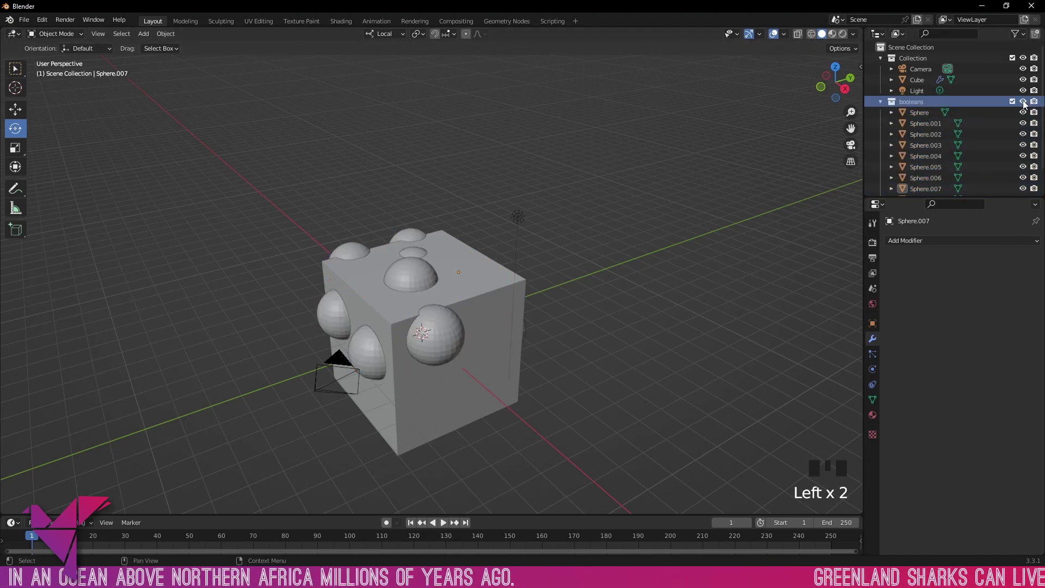
middle_drag(479, 294, 499, 276)
click(512, 265)
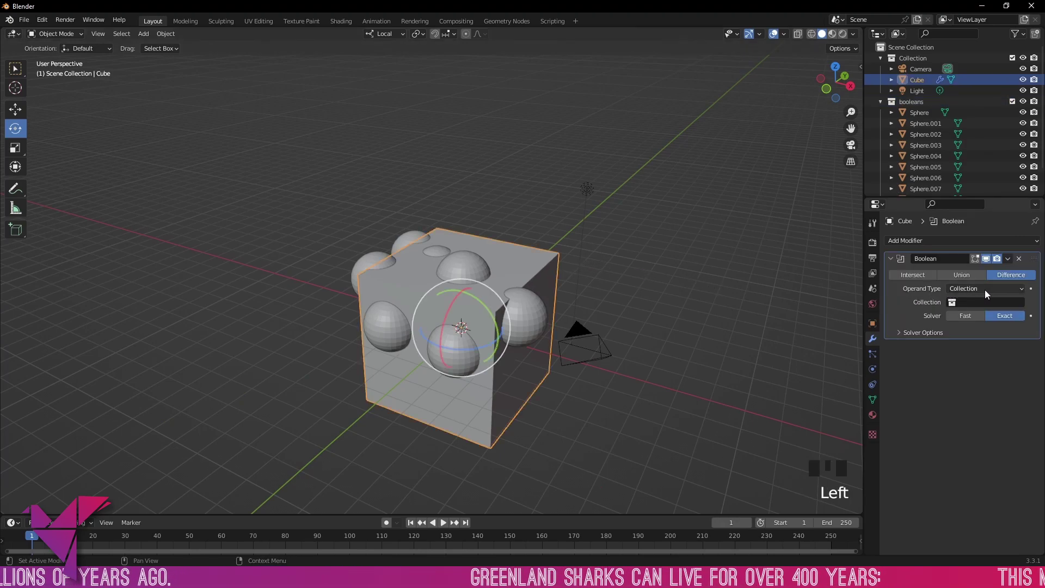
Set the cube's Boolean Collection to 'booleans' and hide the spheres to reveal round hollows
click(968, 303)
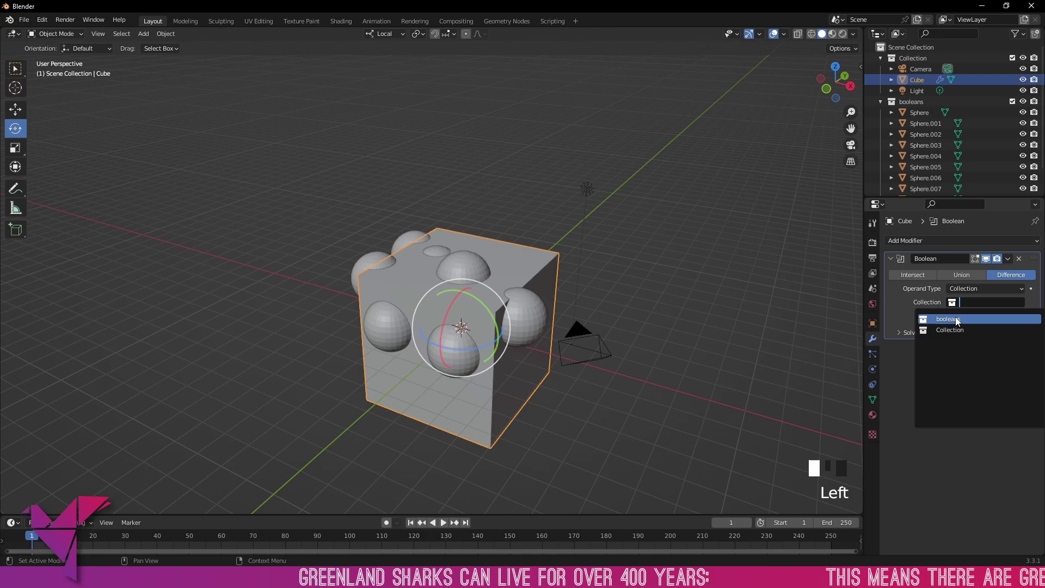
click(957, 319)
middle_drag(817, 283, 762, 267)
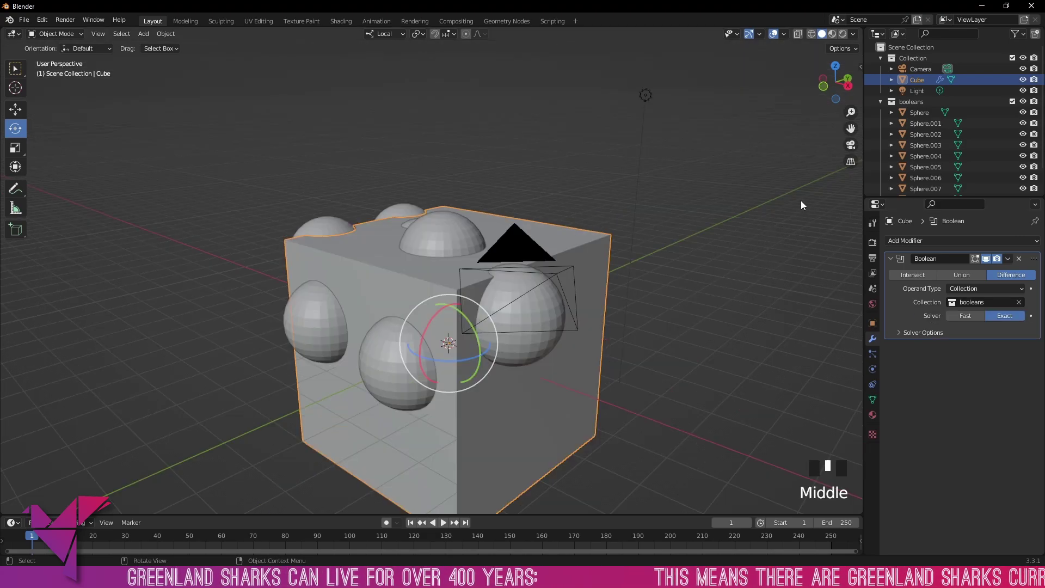
click(1023, 101)
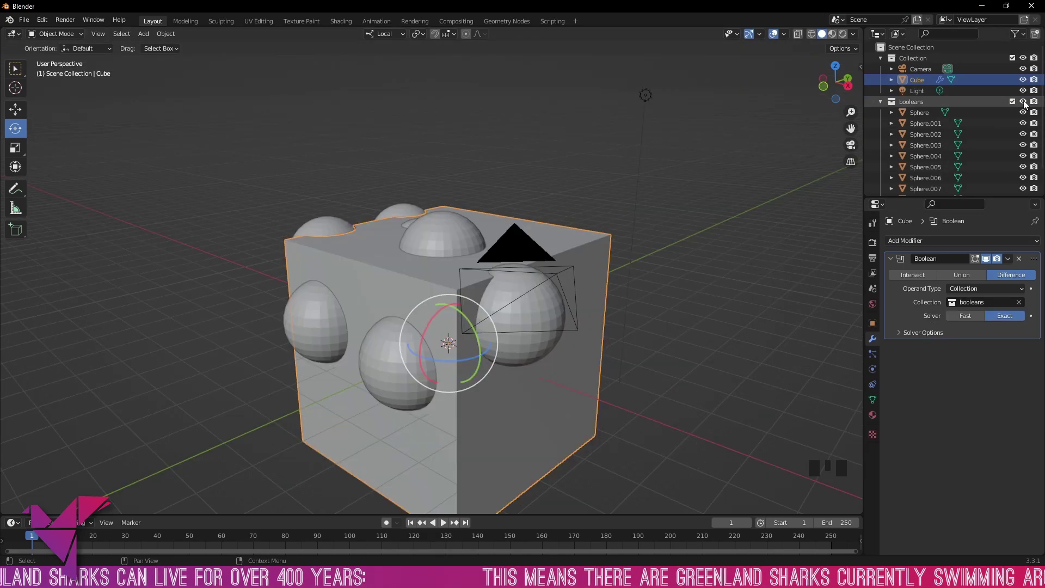
click(688, 237)
scroll(675, 246, up, 2)
mouse_move(675, 246)
middle_down()
mouse_move(810, 262)
mouse_move(845, 252)
mouse_move(490, 243)
mouse_move(778, 265)
mouse_move(666, 248)
middle_up()
scroll(667, 248, down, 3)
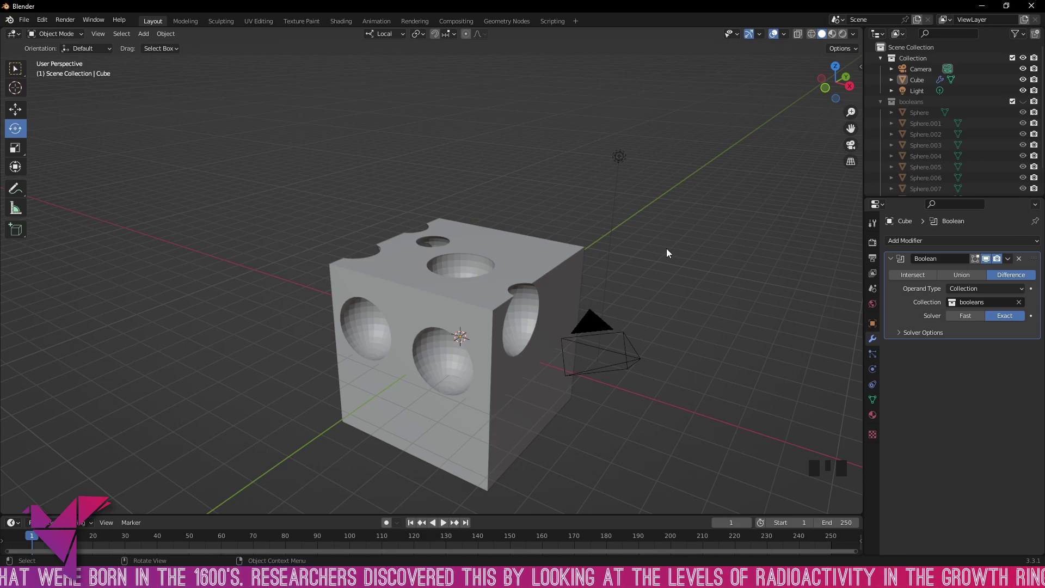
Expand Solver Options, try Union, Intersect and Union, then return the operation to Difference
click(920, 332)
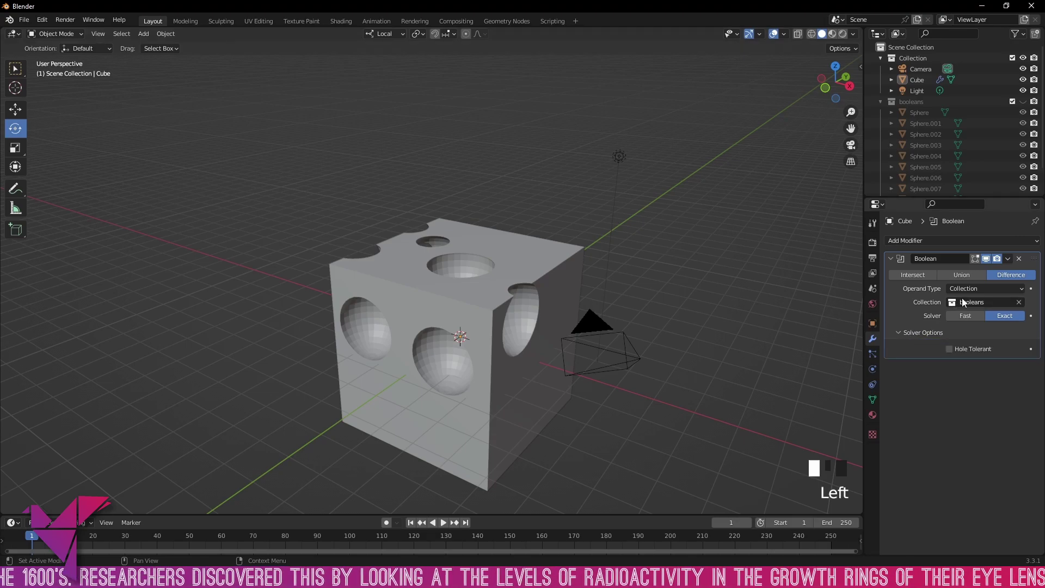
click(961, 274)
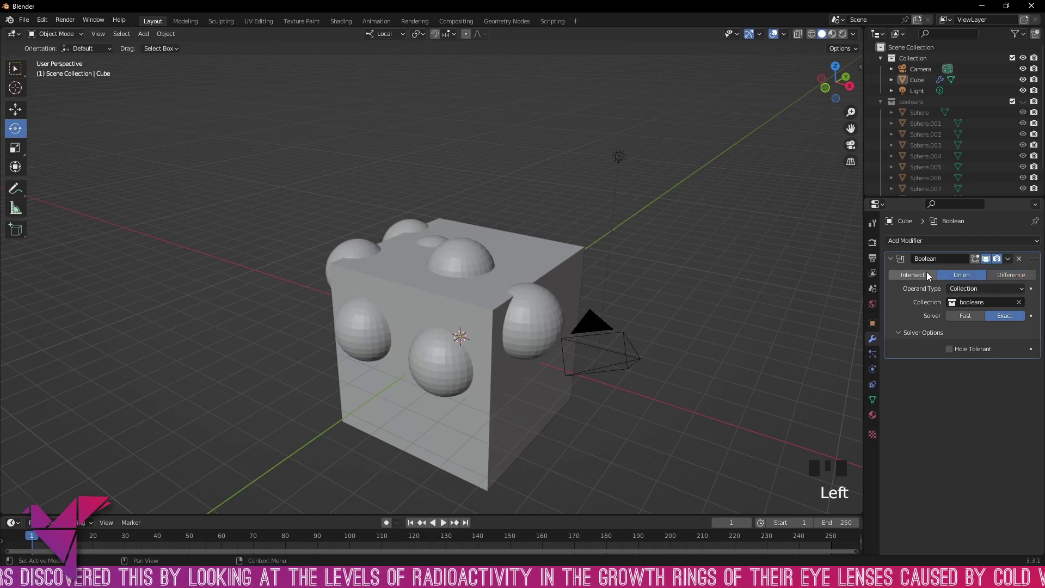
click(916, 274)
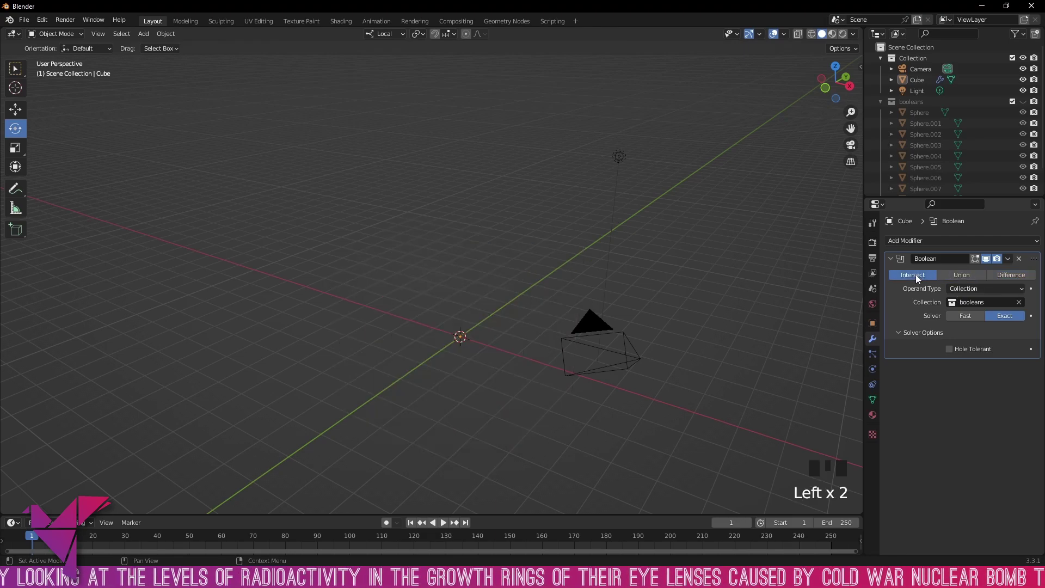
click(964, 280)
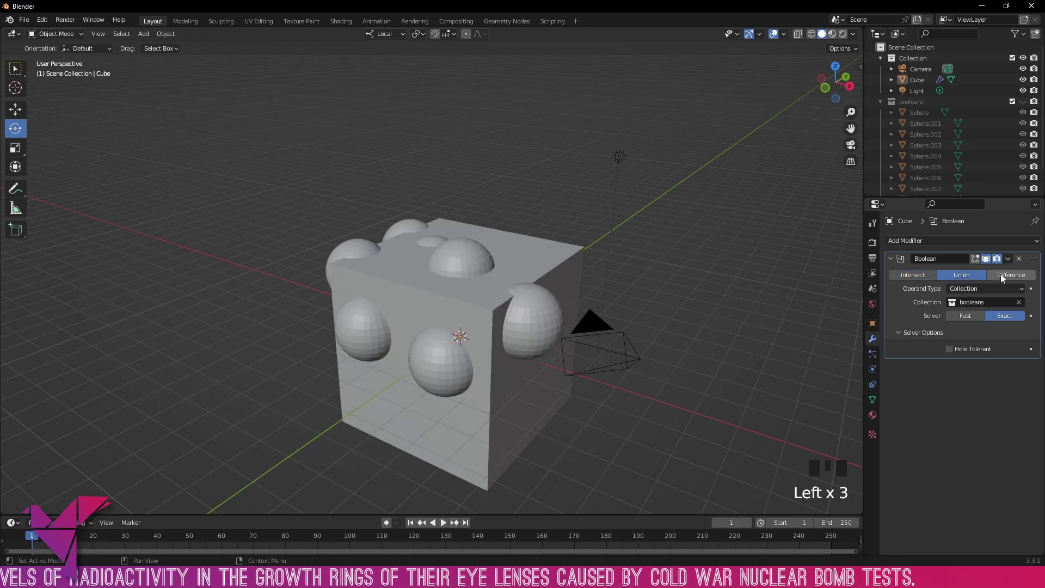
click(1011, 274)
drag(811, 272, 723, 293)
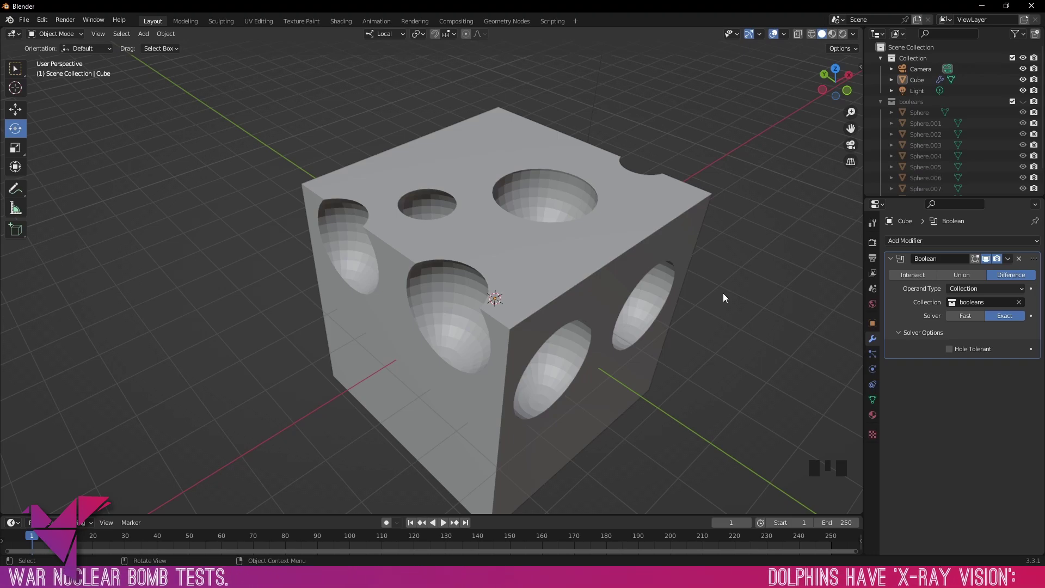
View the cube from the front and keep 'booleans' as the Boolean's cutting collection
click(917, 241)
click(855, 281)
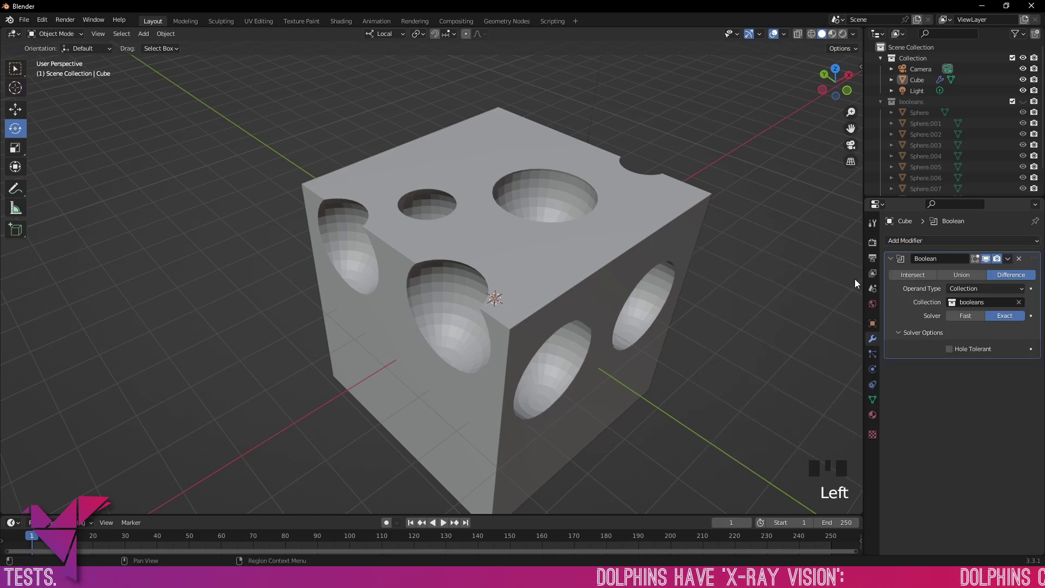
scroll(731, 286, up, 2)
mouse_move(730, 286)
middle_down()
mouse_move(642, 249)
mouse_move(697, 295)
mouse_move(757, 296)
mouse_move(744, 300)
middle_up()
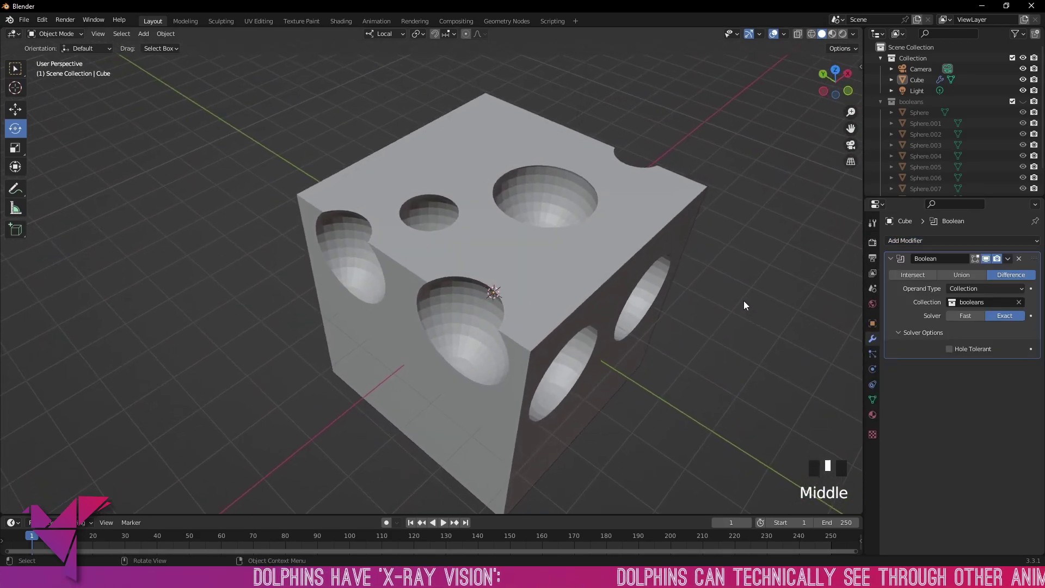
click(972, 304)
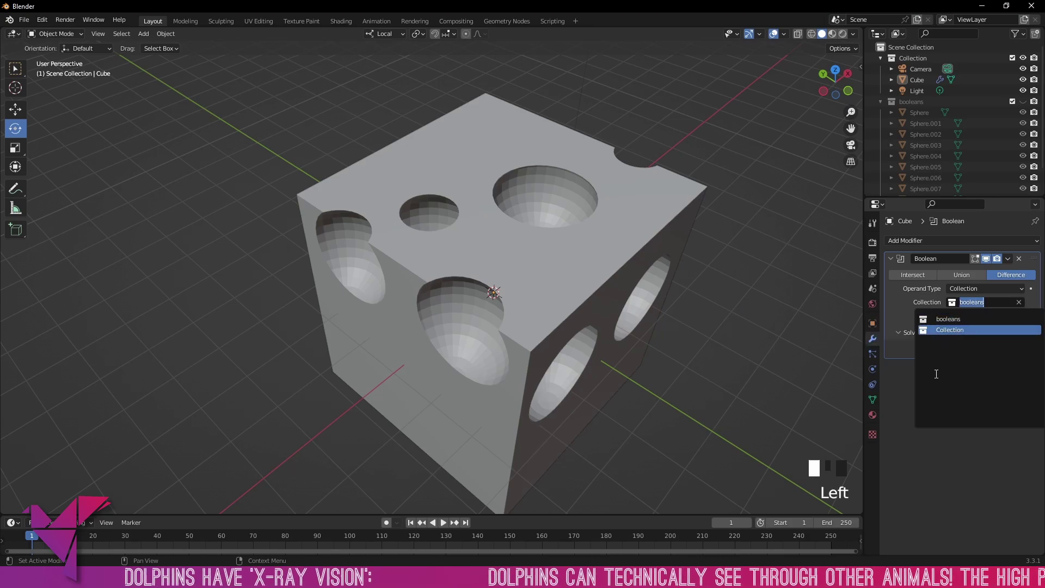
click(923, 463)
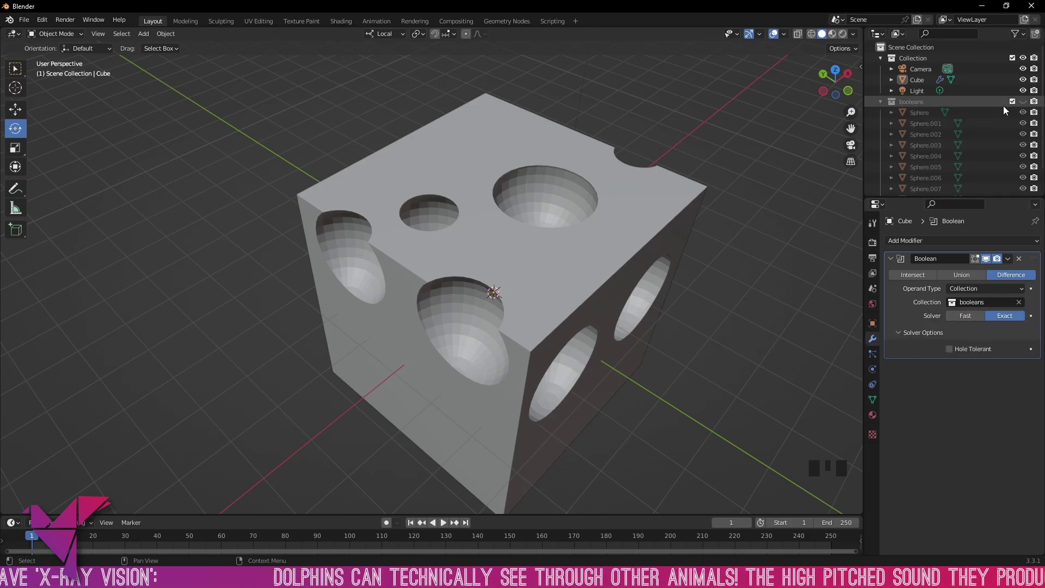
Unhide the spheres, move Sphere.005 across the cube's top, hide them again and select the cube
click(1023, 102)
click(567, 181)
middle_drag(566, 180, 472, 214)
key(g)
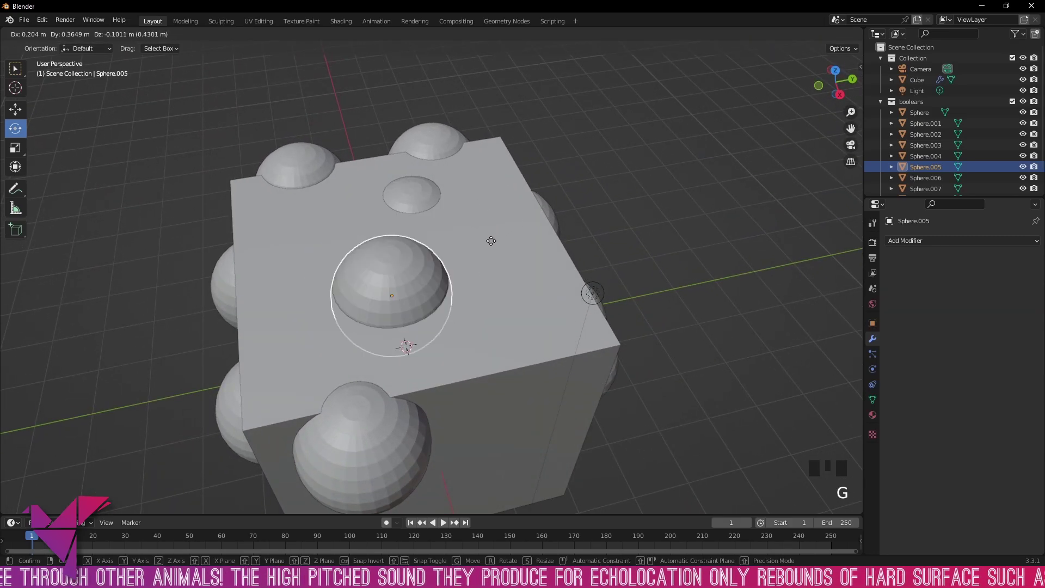
click(547, 218)
click(612, 208)
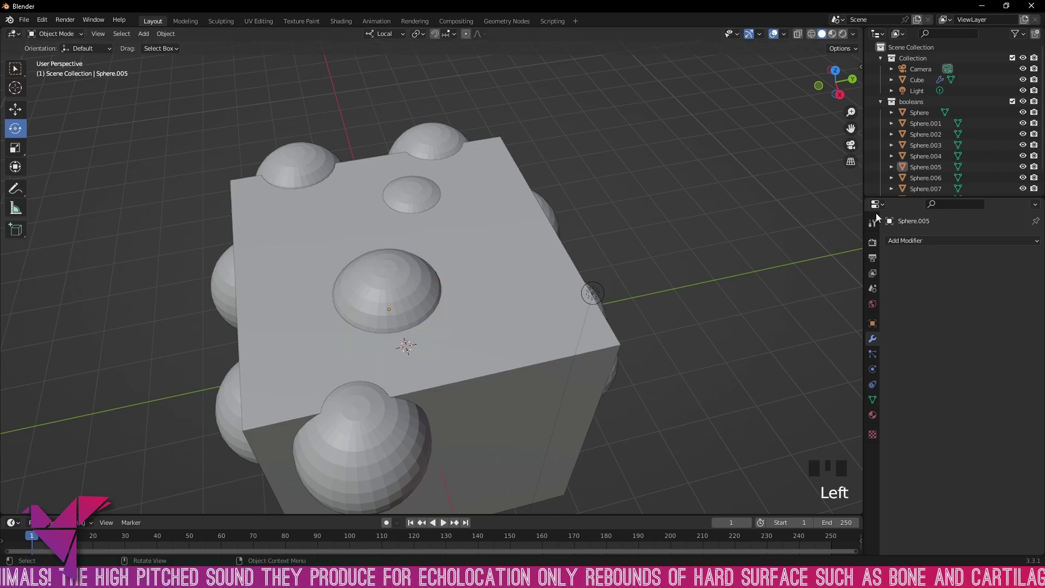
click(1025, 102)
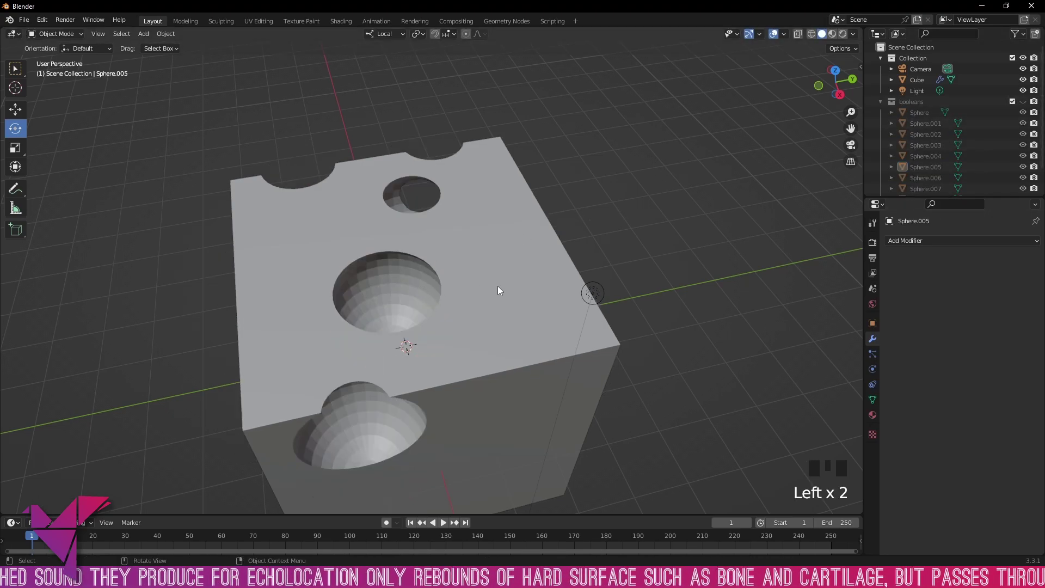
middle_drag(498, 285, 609, 278)
click(610, 278)
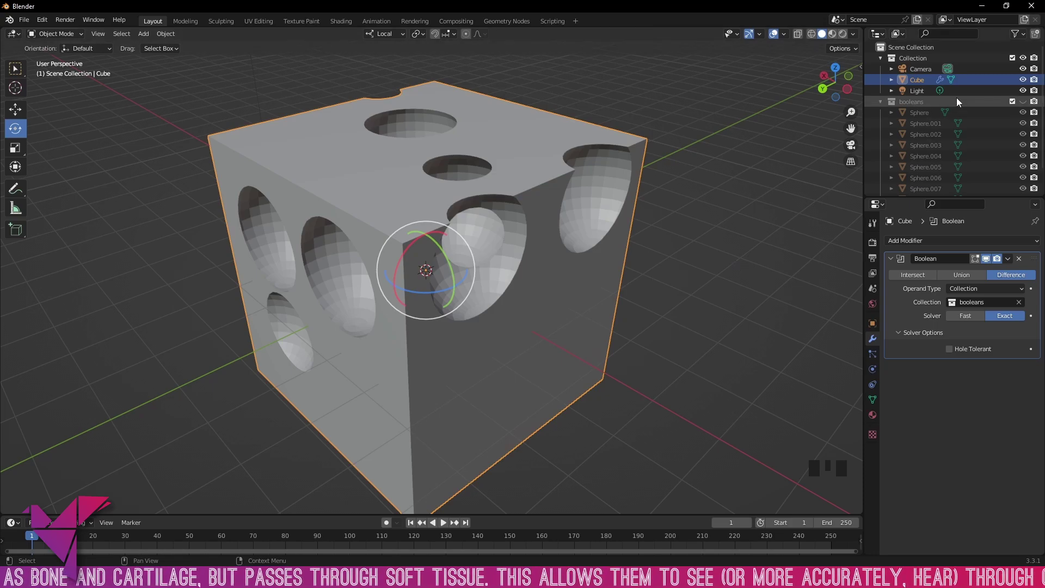
Dismiss the cube's context menu and briefly show then hide the booleans spheres
right_click(589, 348)
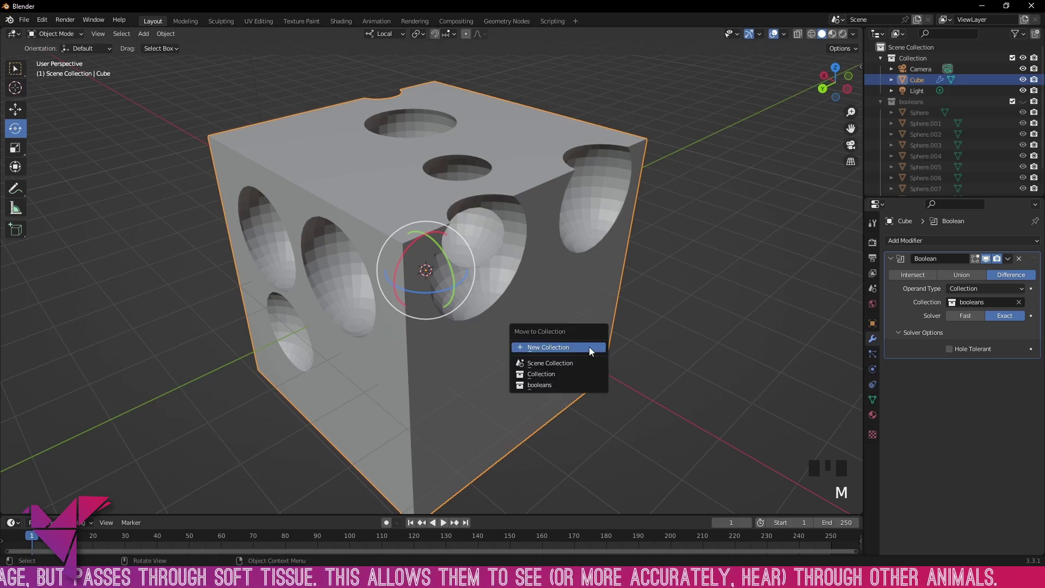
click(589, 347)
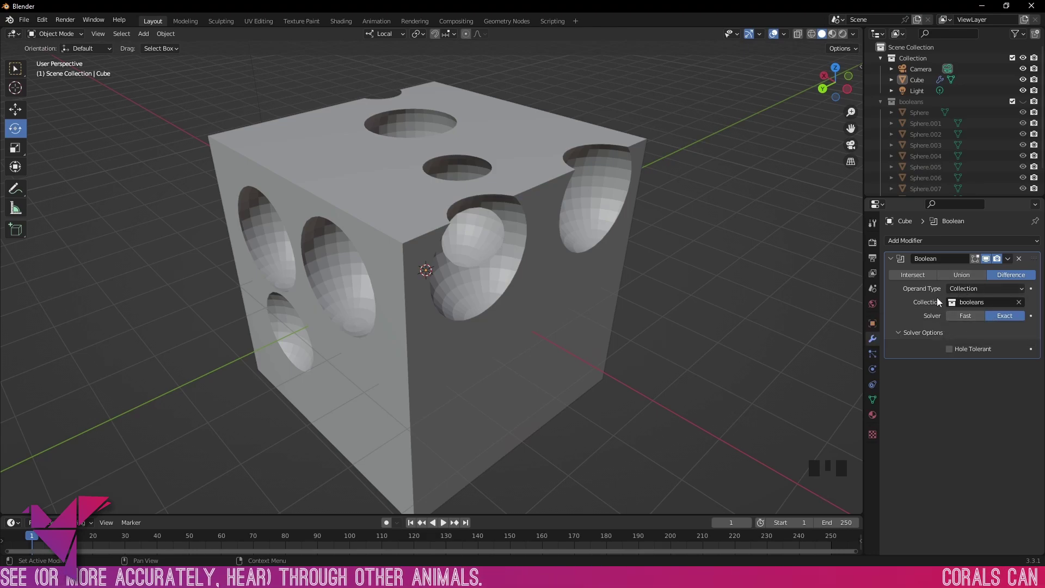
click(1023, 101)
click(1023, 101)
click(760, 214)
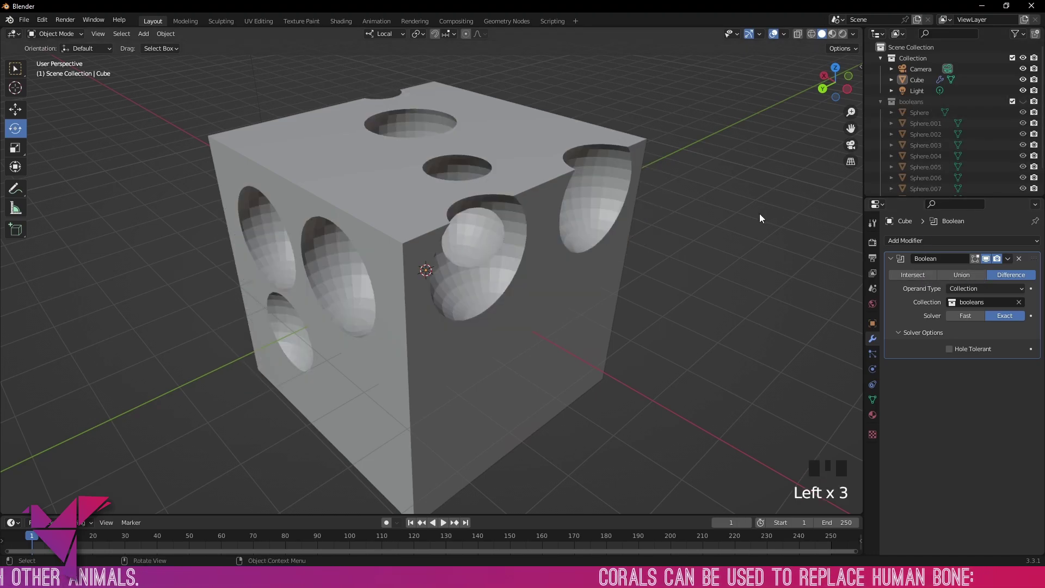
middle_drag(760, 214, 689, 224)
scroll(637, 216, up, 2)
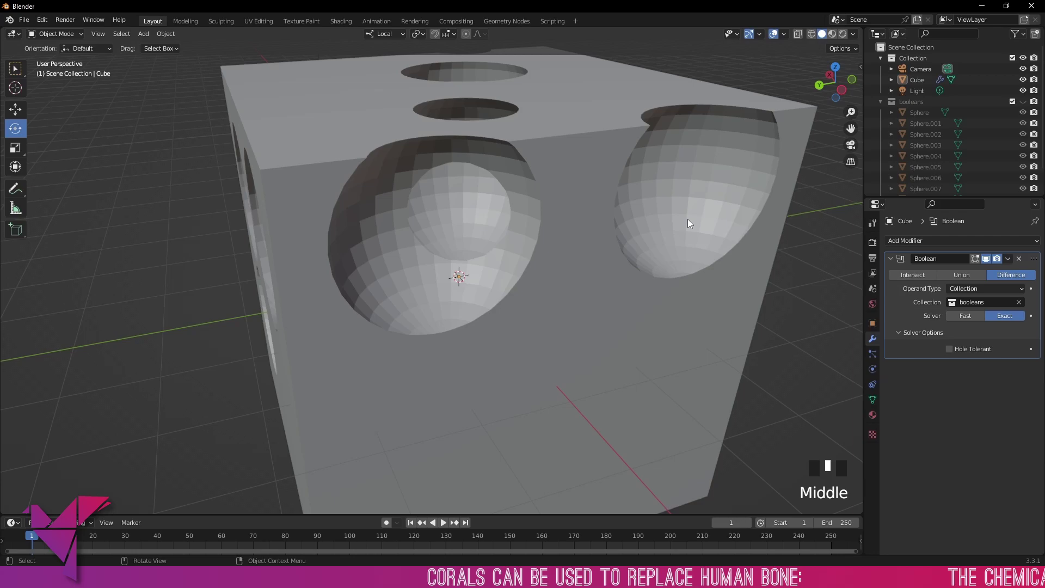
Show the spheres to check them, then hide 'booleans' from both viewport and render
click(1023, 102)
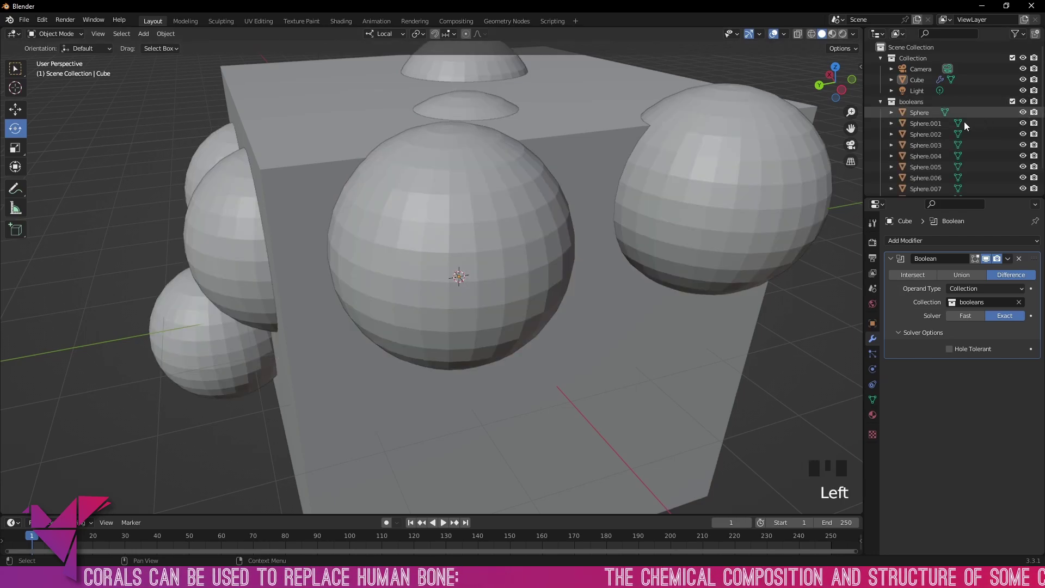
mouse_move(754, 164)
middle_down()
mouse_move(730, 168)
mouse_move(753, 175)
middle_up()
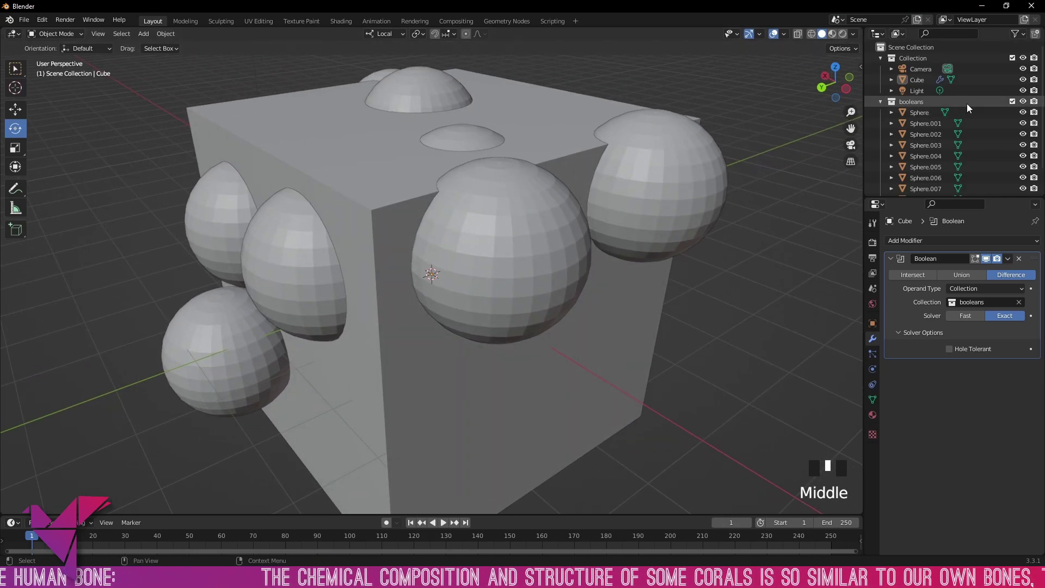
click(1023, 102)
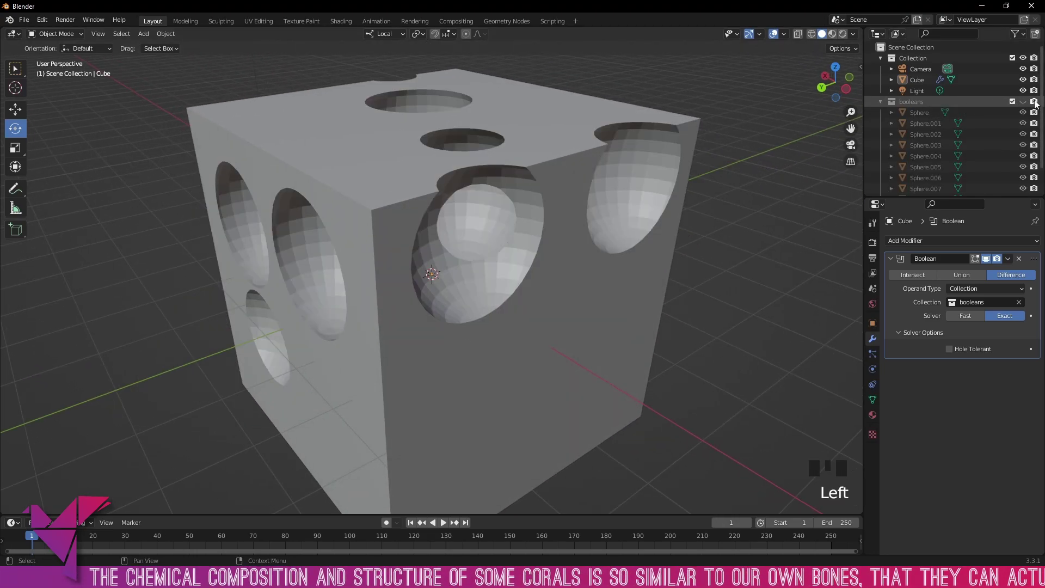
click(1034, 102)
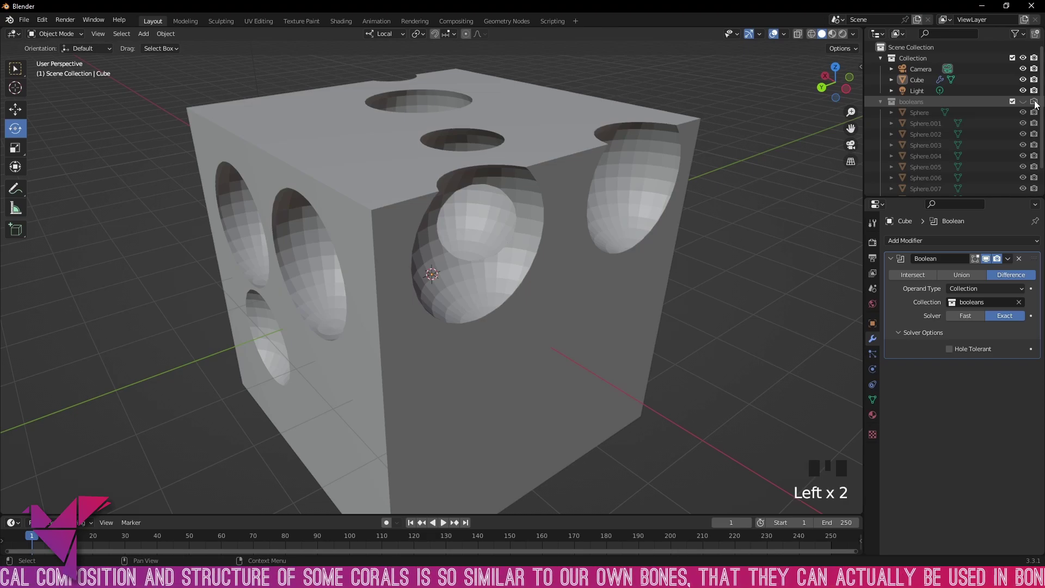
middle_drag(708, 215, 721, 213)
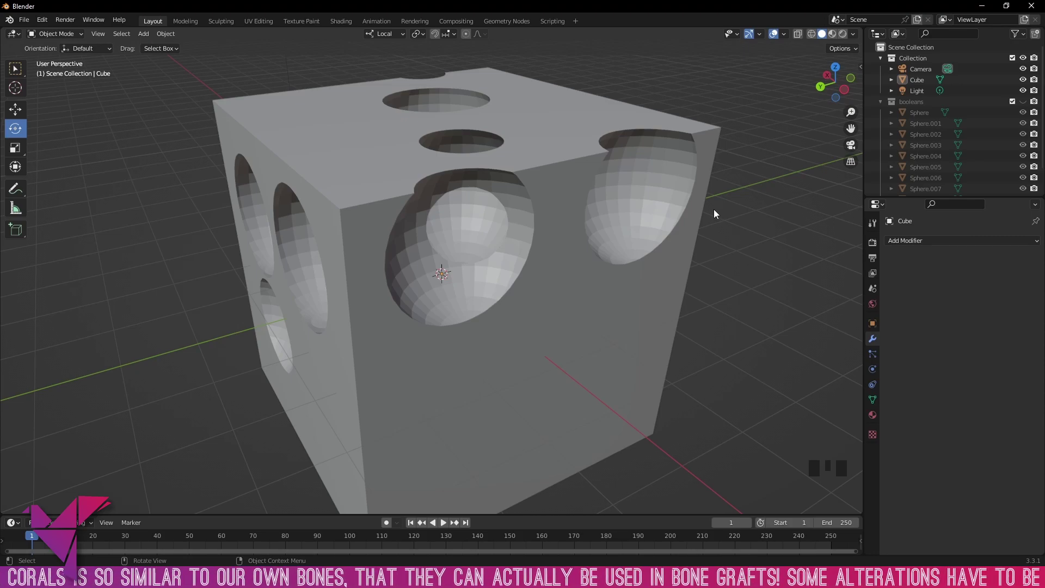
Switch Cube.001's Boolean solver between Fast and Exact while orbiting to inspect the notch
middle_drag(714, 209, 817, 187)
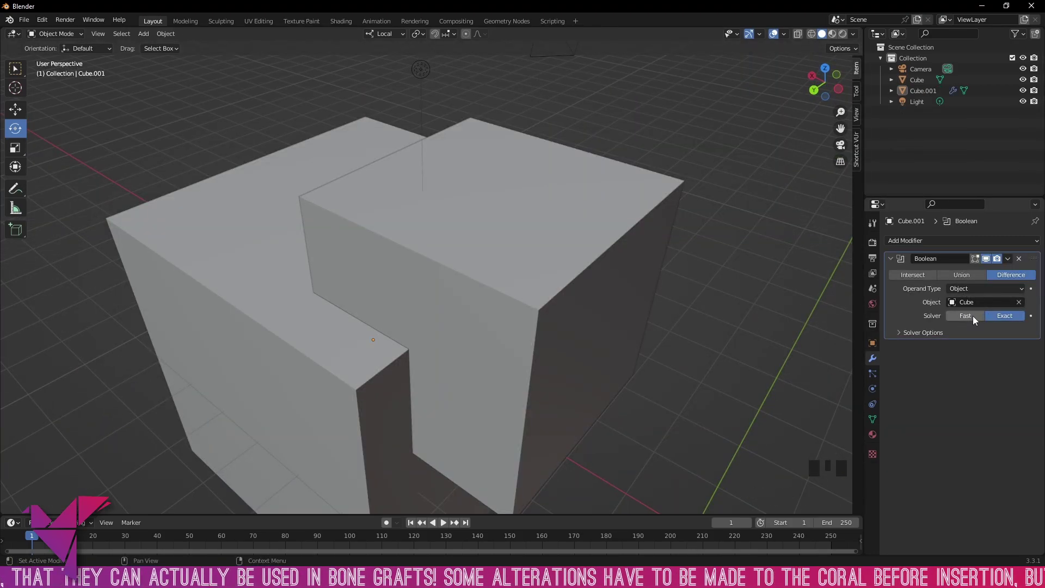
click(973, 316)
click(997, 316)
click(965, 318)
scroll(564, 312, up, 3)
middle_drag(564, 312, 551, 282)
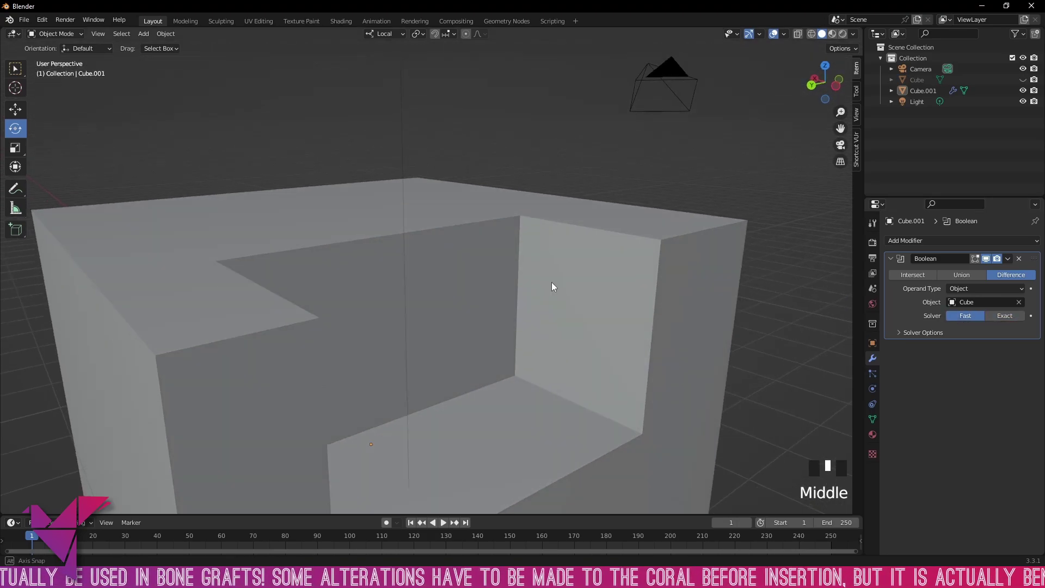
click(1000, 317)
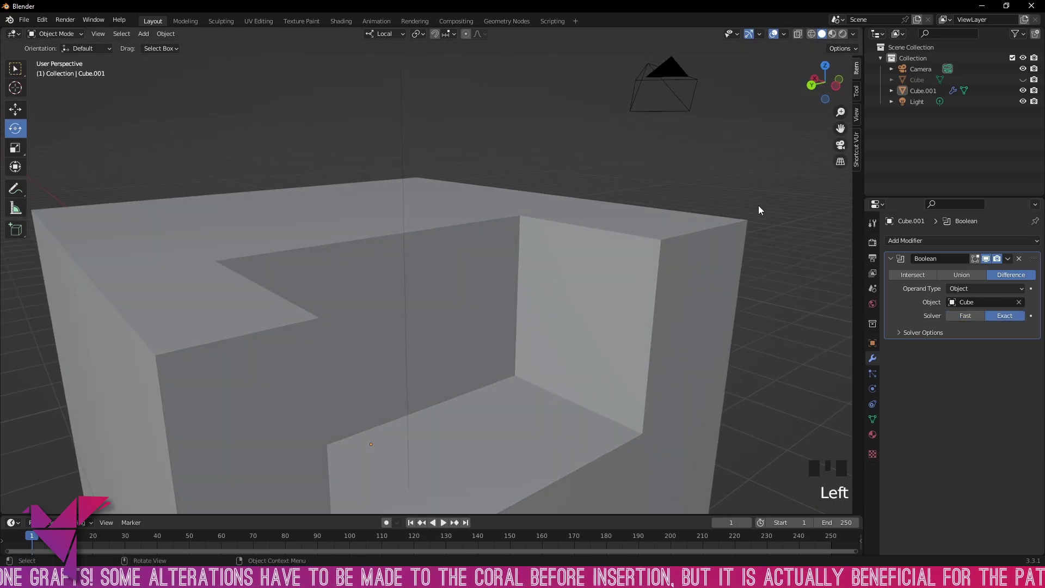
scroll(759, 206, down, 1)
middle_drag(719, 232, 670, 282)
middle_drag(412, 397, 762, 227)
scroll(762, 227, down, 2)
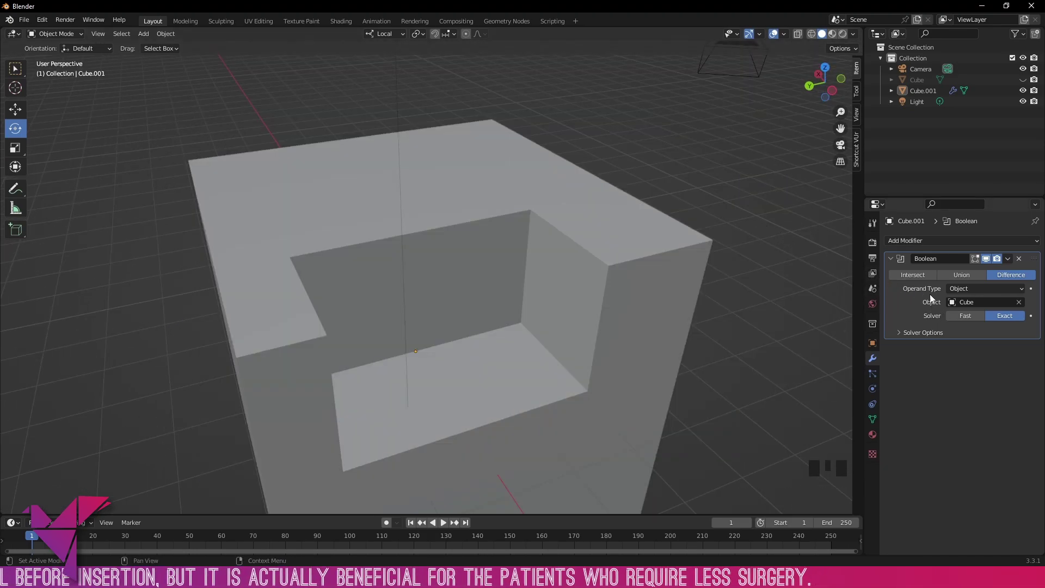
Flip between Fast and Exact several more times from a front view, finishing on Exact
click(964, 316)
scroll(784, 305, up, 2)
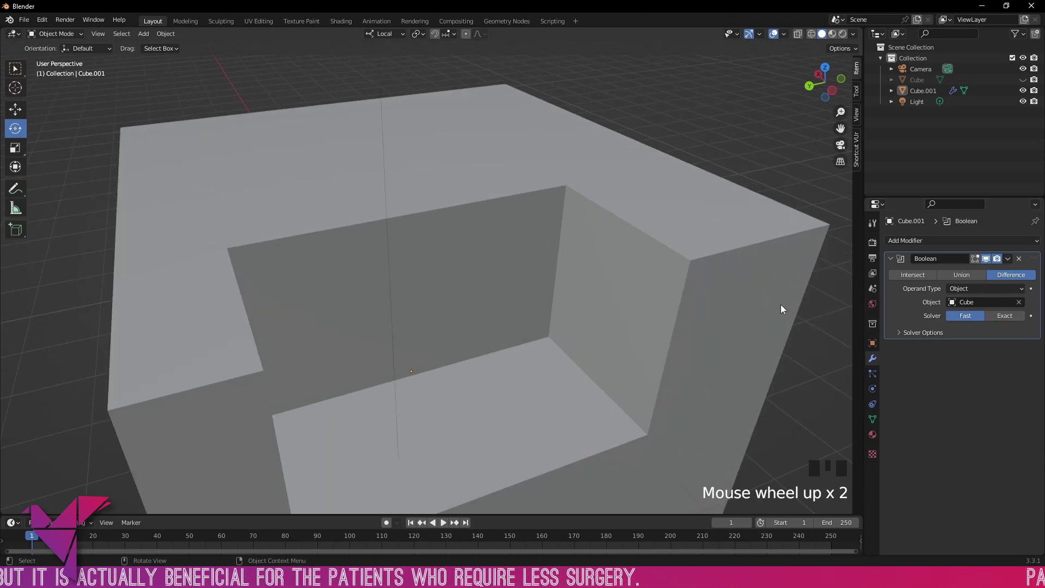
middle_drag(781, 305, 726, 323)
scroll(730, 267, down, 2)
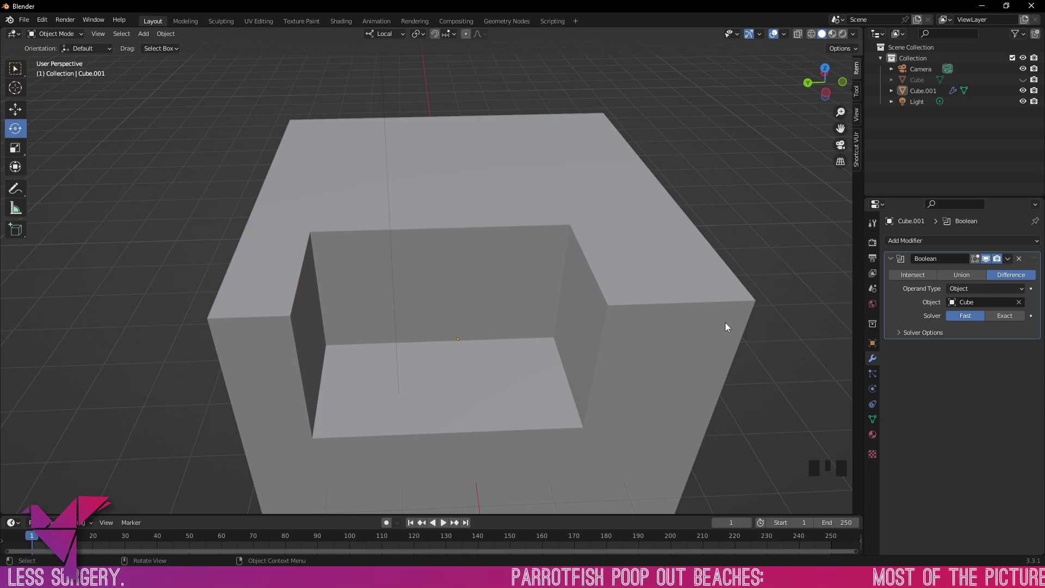
click(998, 314)
click(976, 316)
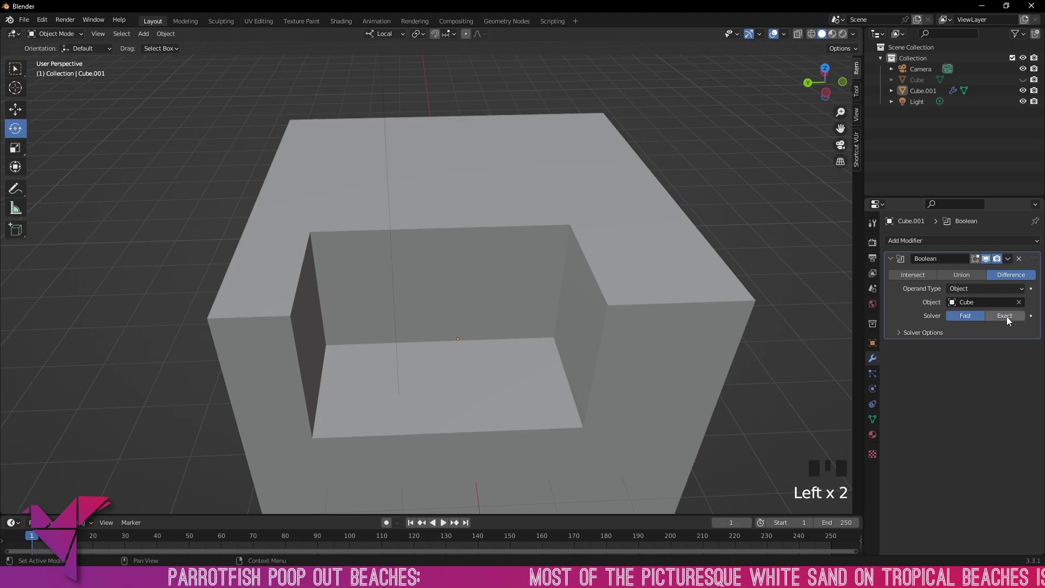
click(1007, 316)
click(963, 316)
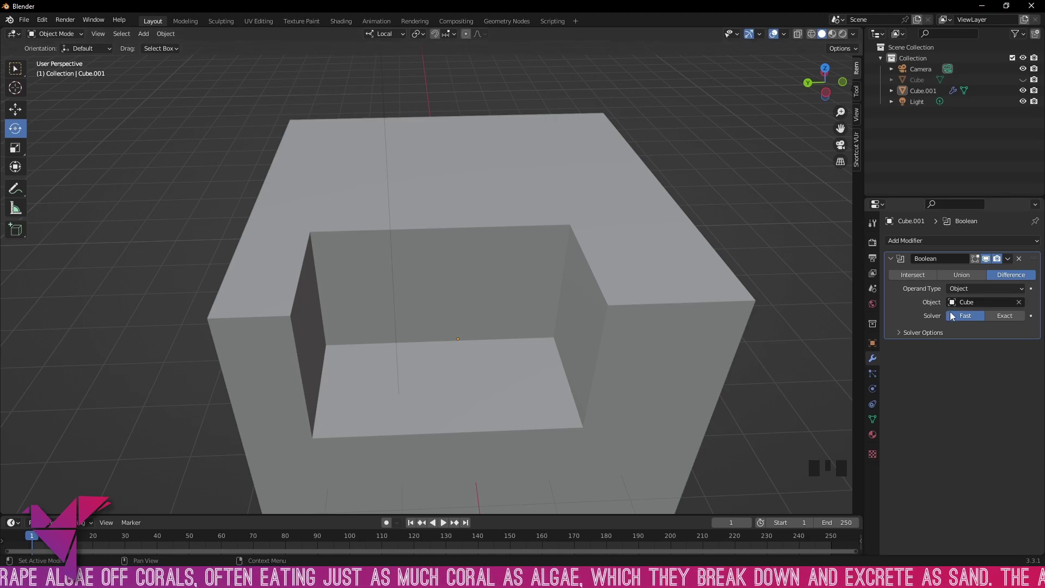
click(1003, 317)
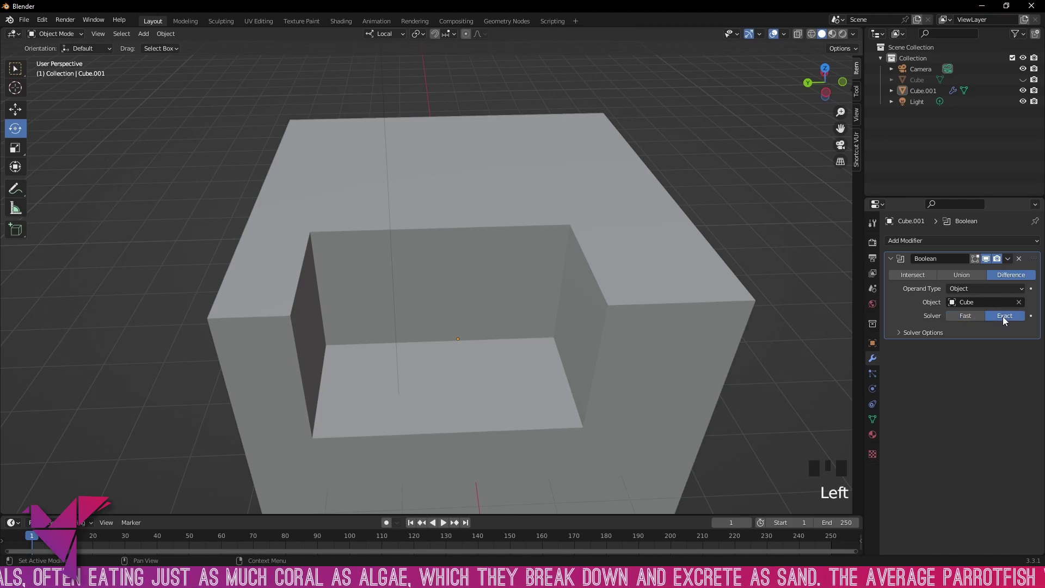
Turn on Self Intersection and Hole Tolerant in the Exact solver options, then turn both off
click(957, 337)
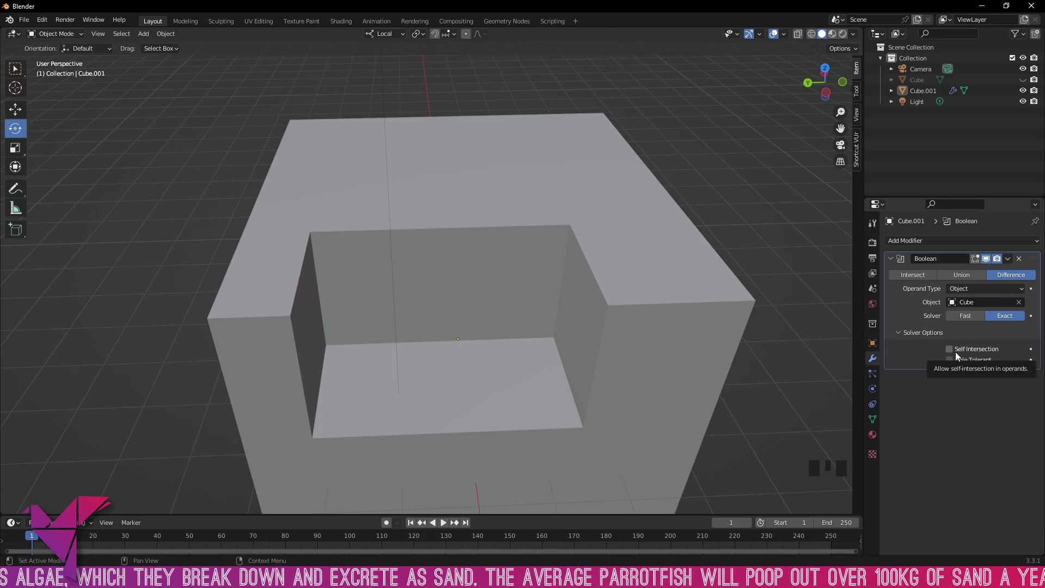
click(956, 351)
click(956, 360)
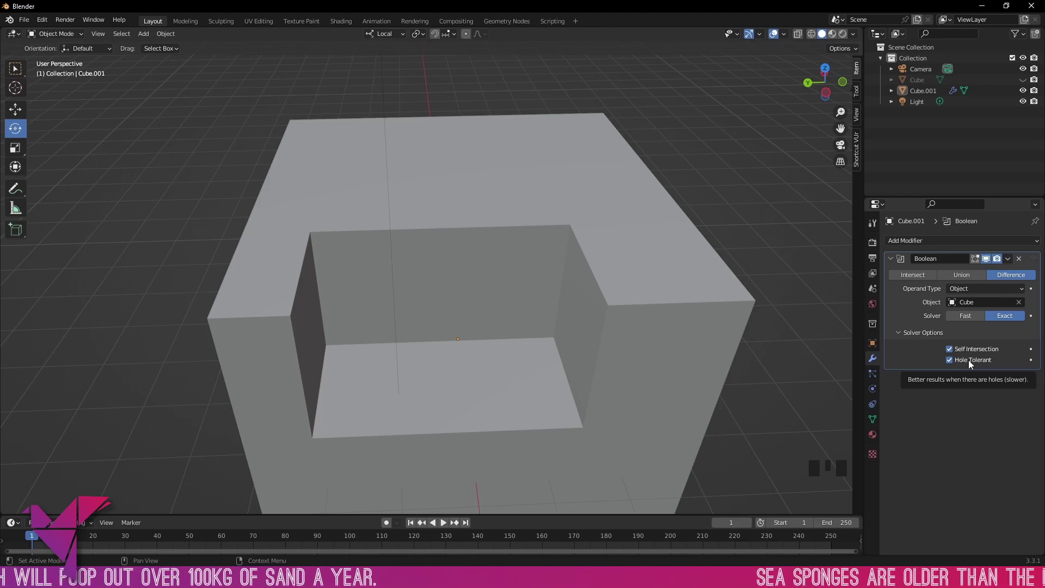
middle_drag(518, 280, 451, 361)
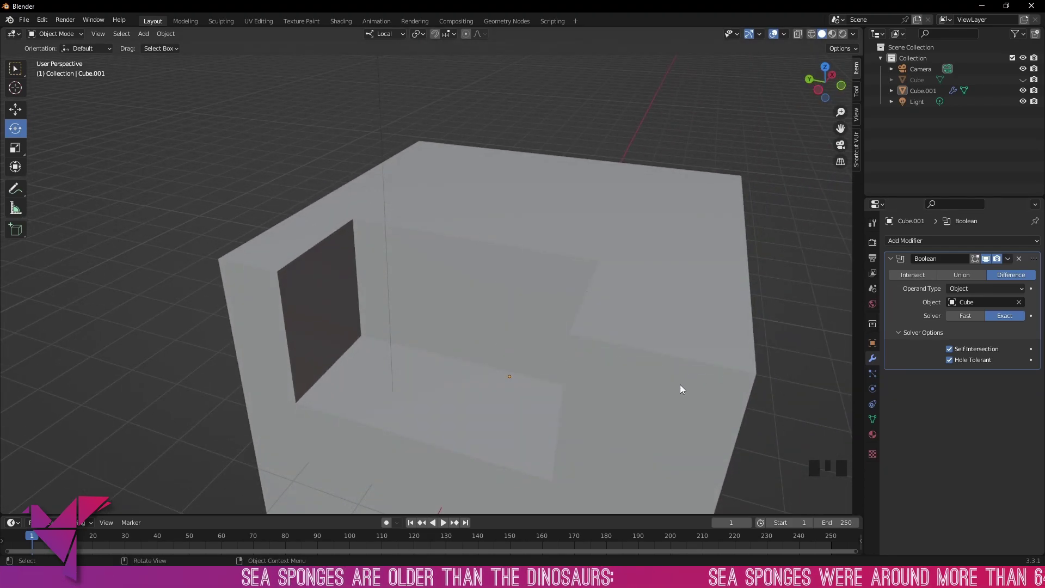
click(951, 360)
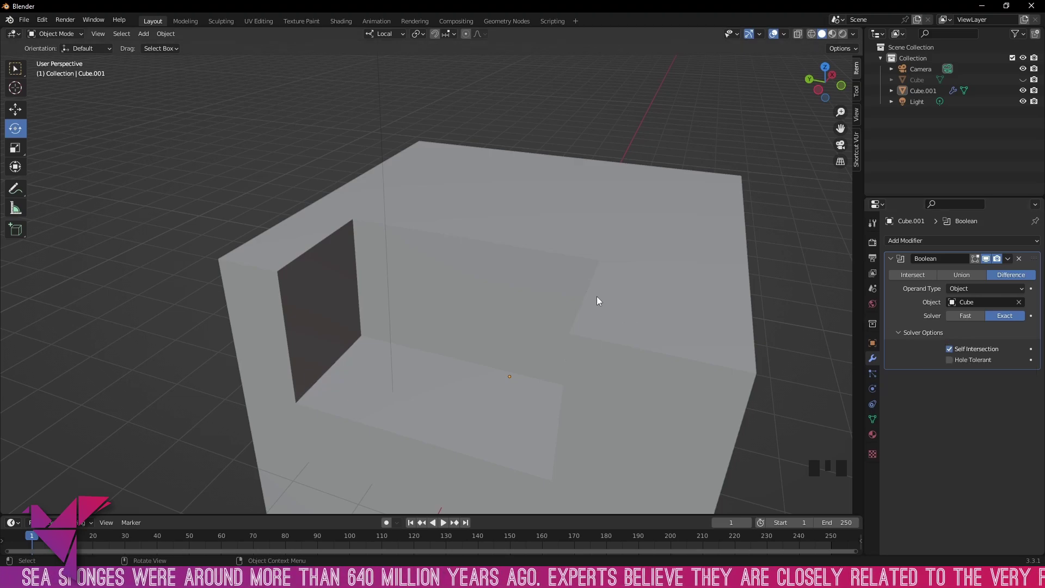
middle_drag(597, 298, 629, 267)
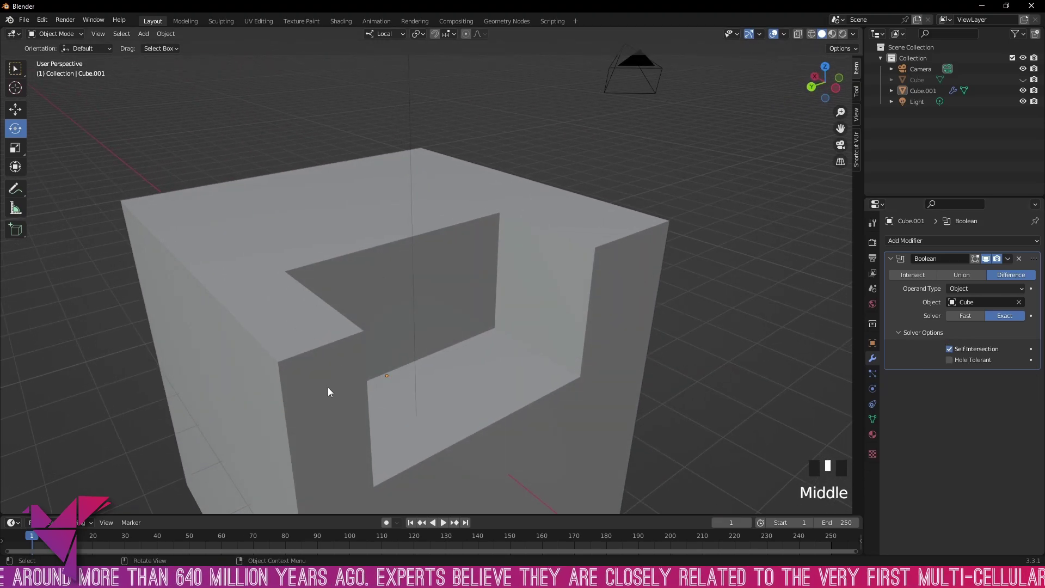
click(950, 349)
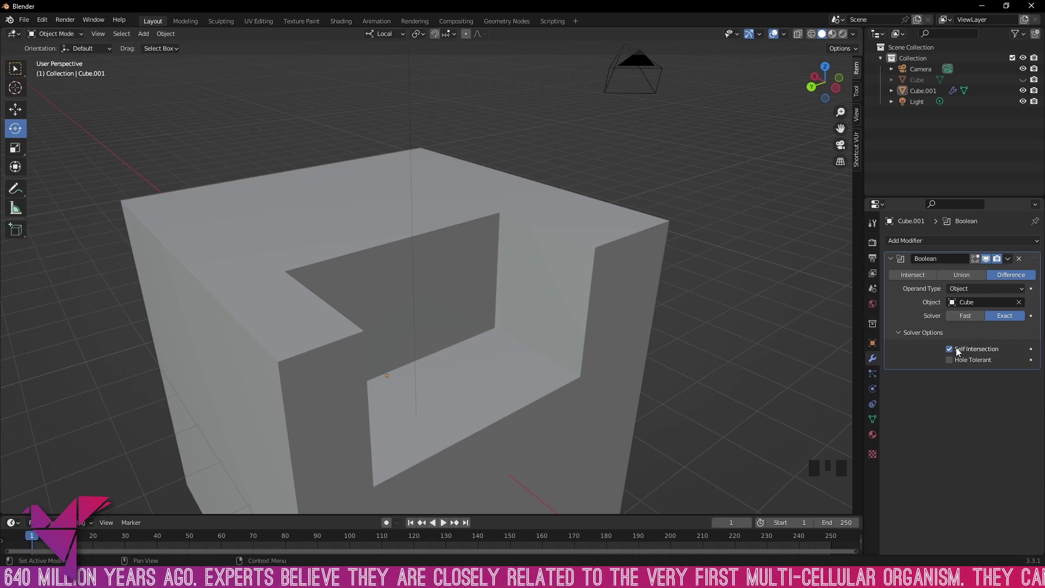
click(907, 334)
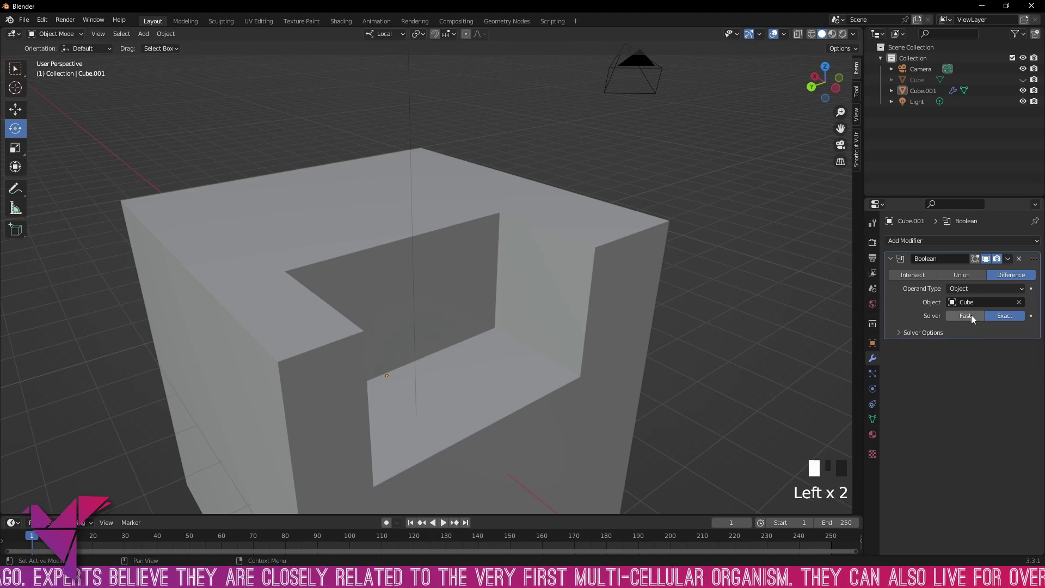
Switch to the Fast solver and vary Overlap Threshold between about 0.0039 and 0.0083 m
click(967, 316)
click(920, 332)
middle_drag(697, 322, 985, 349)
drag(985, 349, 987, 349)
mouse_move(816, 348)
middle_down()
mouse_move(748, 329)
mouse_move(833, 346)
middle_up()
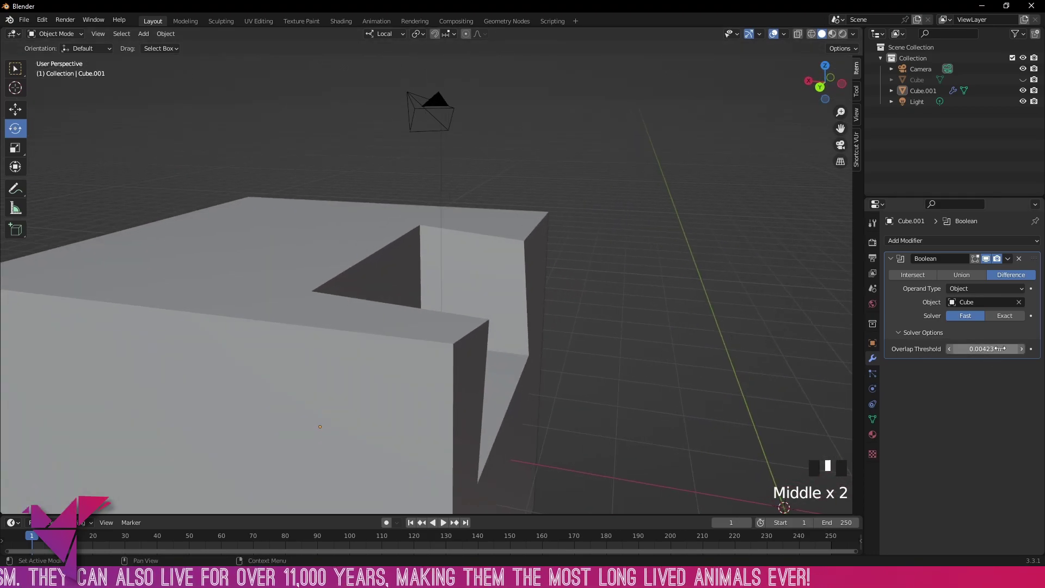
drag(987, 349, 986, 349)
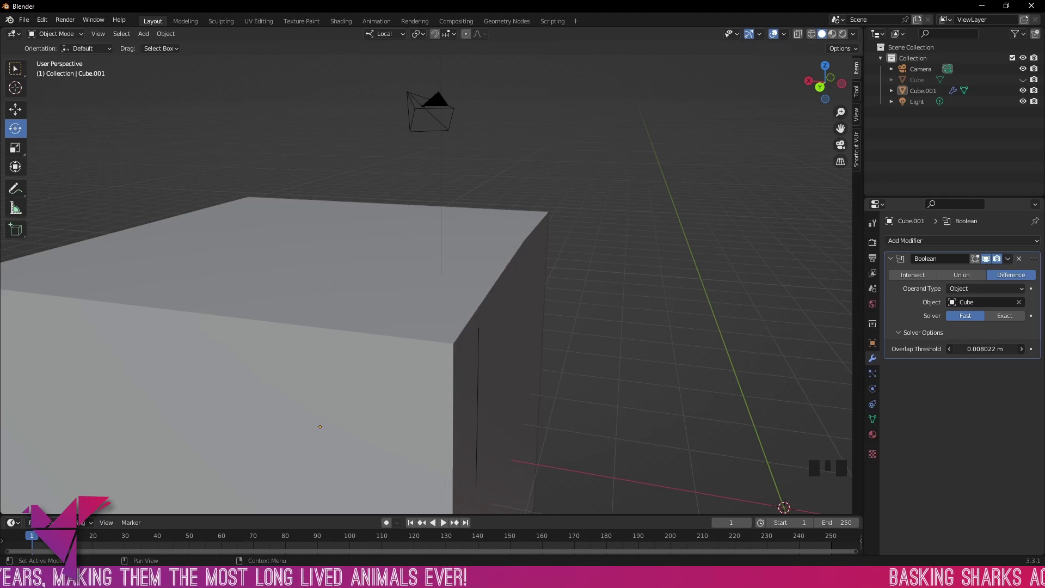
middle_drag(675, 261, 569, 235)
middle_drag(657, 247, 662, 284)
Orbit around the notched block, then lower the Overlap Threshold to 0.000602 m
drag(986, 349, 973, 349)
middle_drag(673, 323, 638, 373)
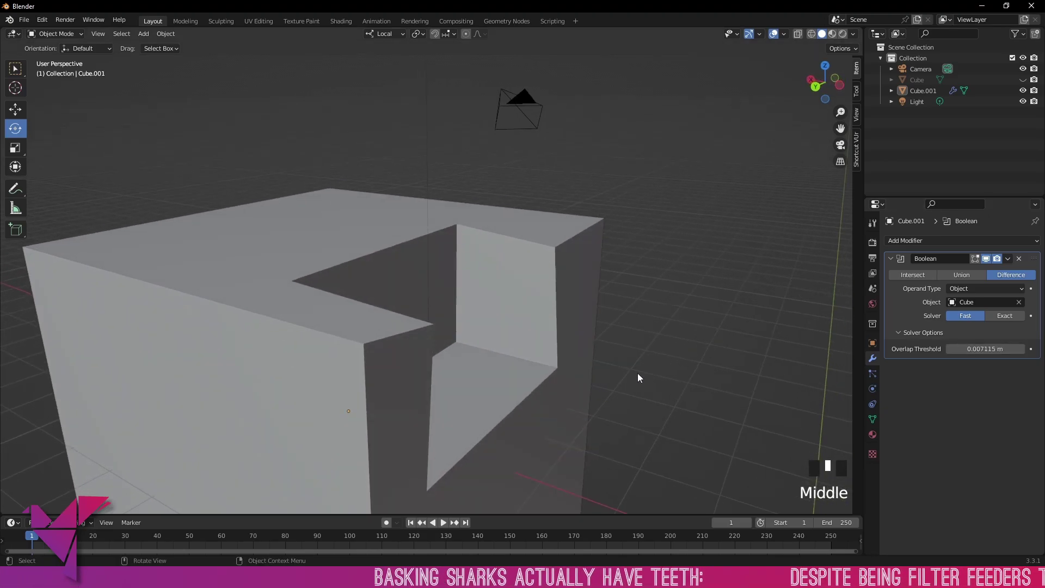
middle_drag(386, 240, 495, 365)
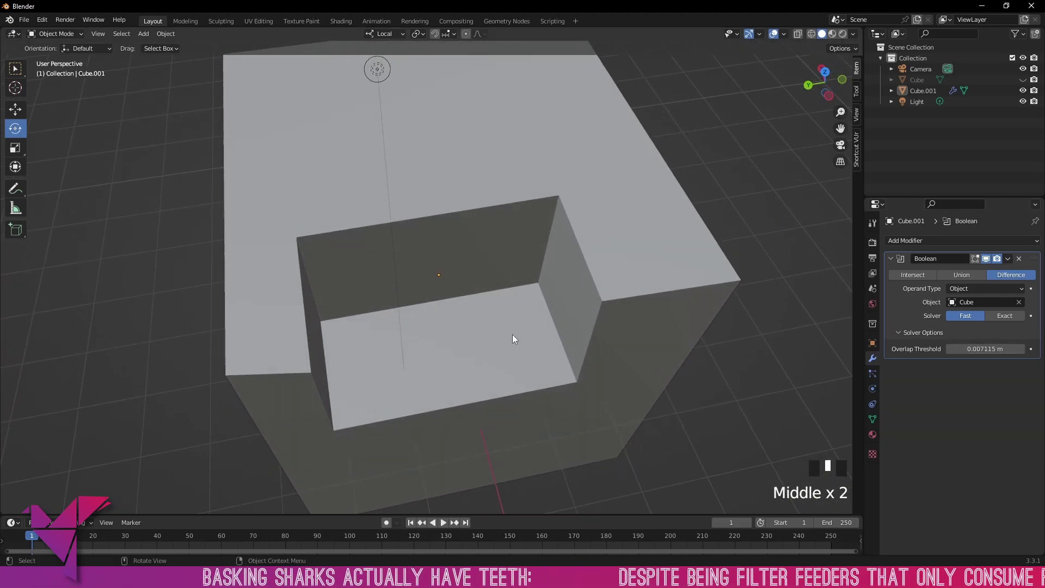
middle_drag(569, 352, 444, 248)
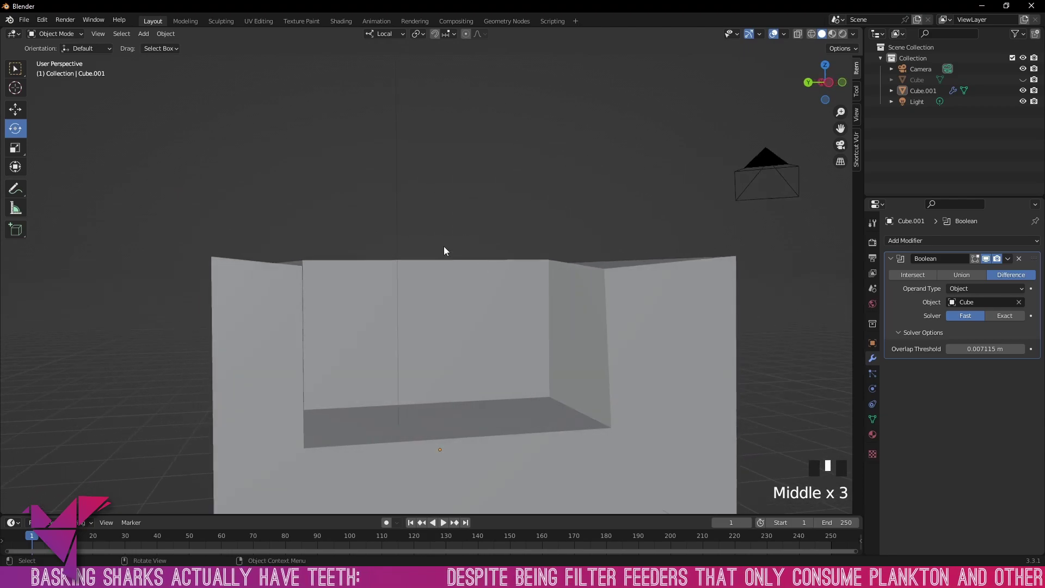
middle_drag(278, 258, 675, 311)
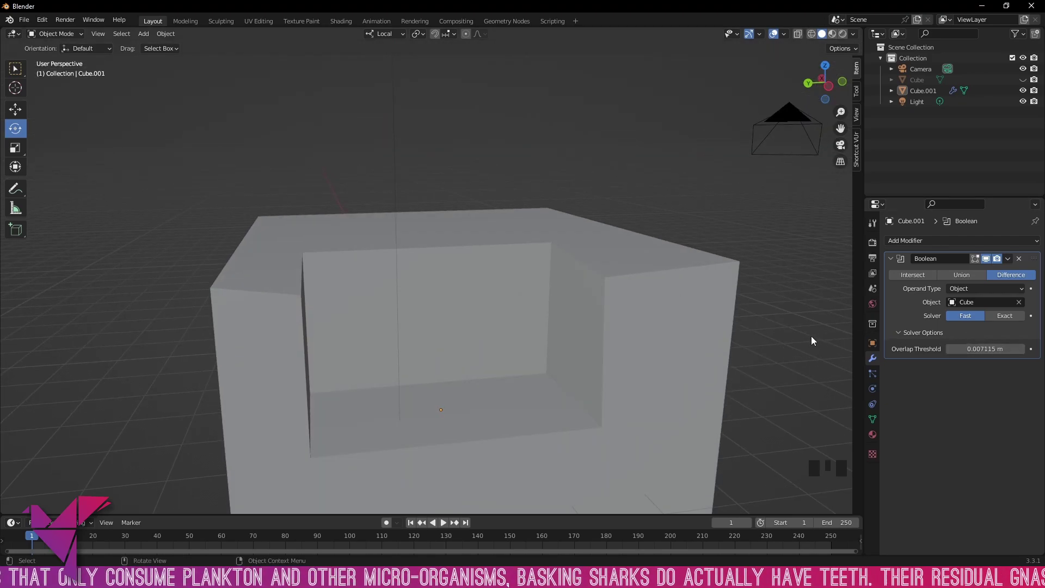
scroll(734, 338, down, 2)
scroll(720, 338, up, 2)
middle_drag(720, 337, 716, 323)
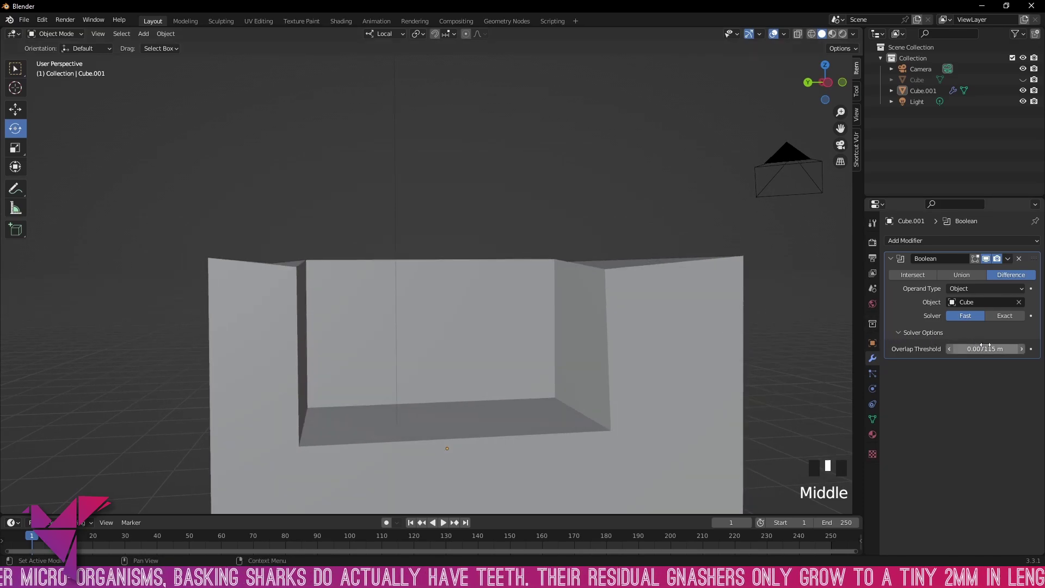
drag(969, 348, 932, 348)
middle_drag(654, 216, 620, 250)
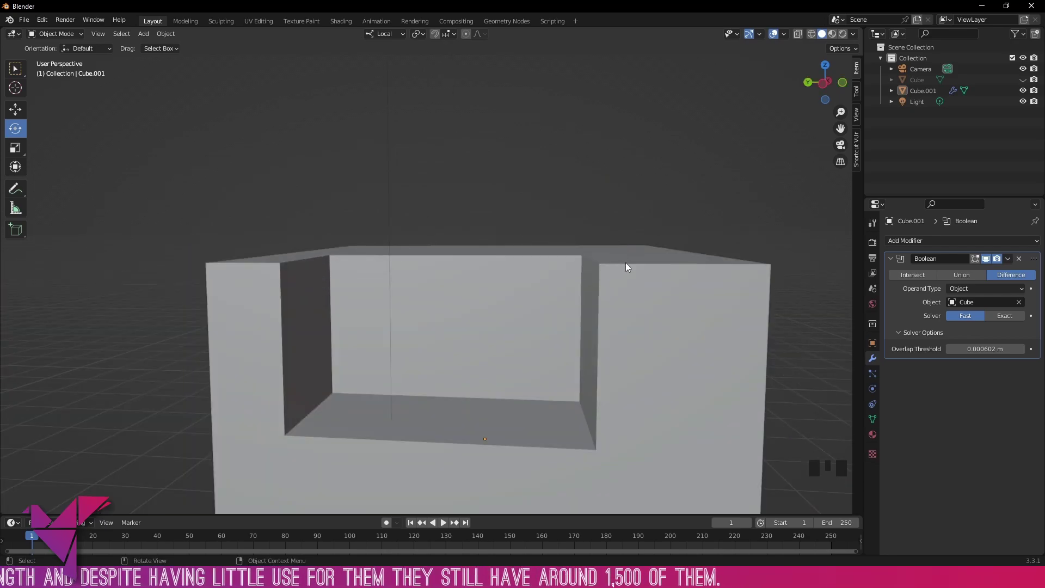
middle_drag(626, 263, 769, 253)
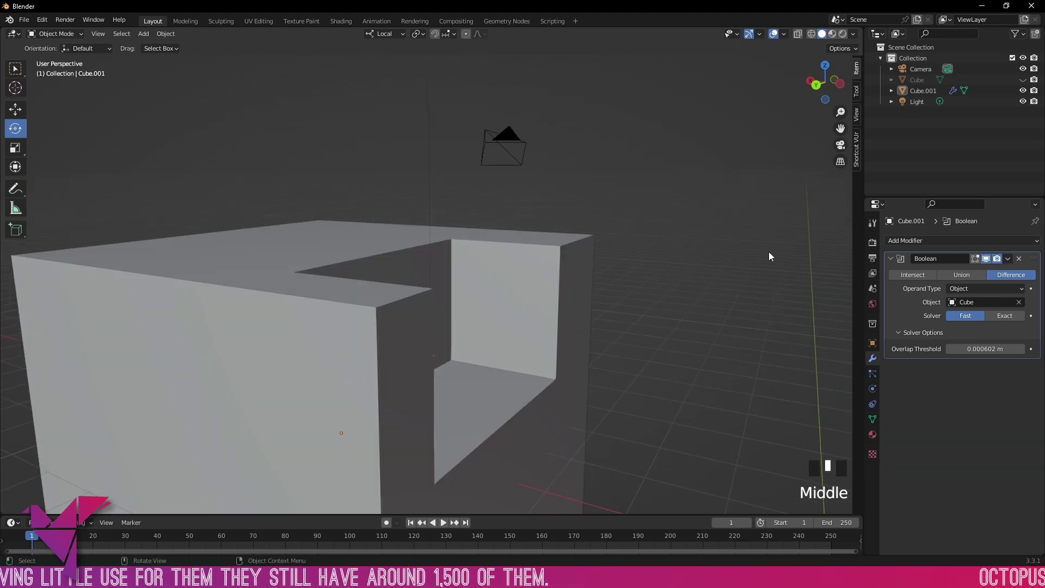
Set the solver to Exact and the operation to Intersect, then reveal the hidden Cube with Alt+H
click(996, 318)
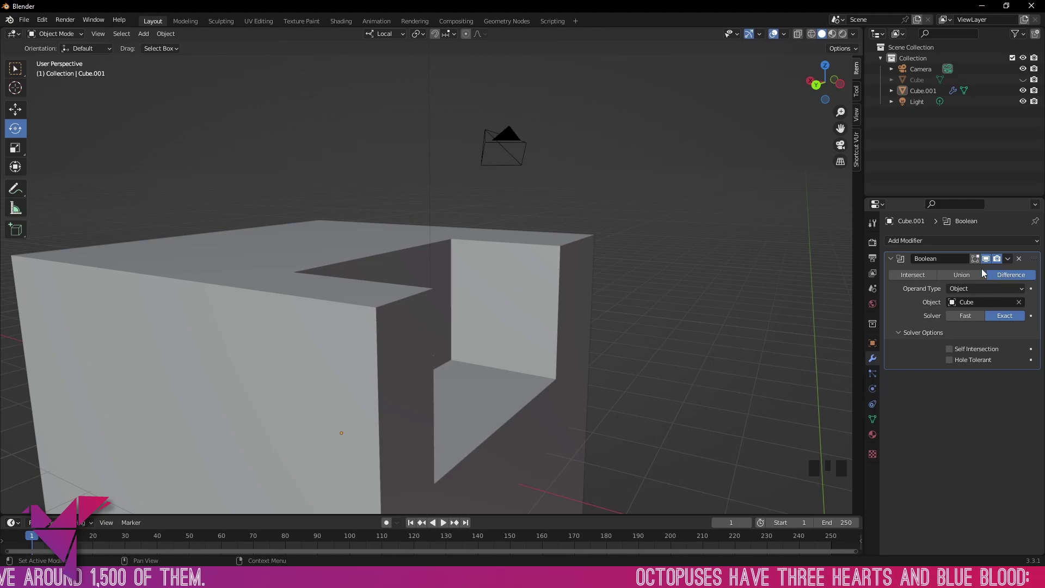
click(914, 274)
middle_drag(816, 264, 386, 197)
scroll(625, 262, down, 3)
key(alt+h)
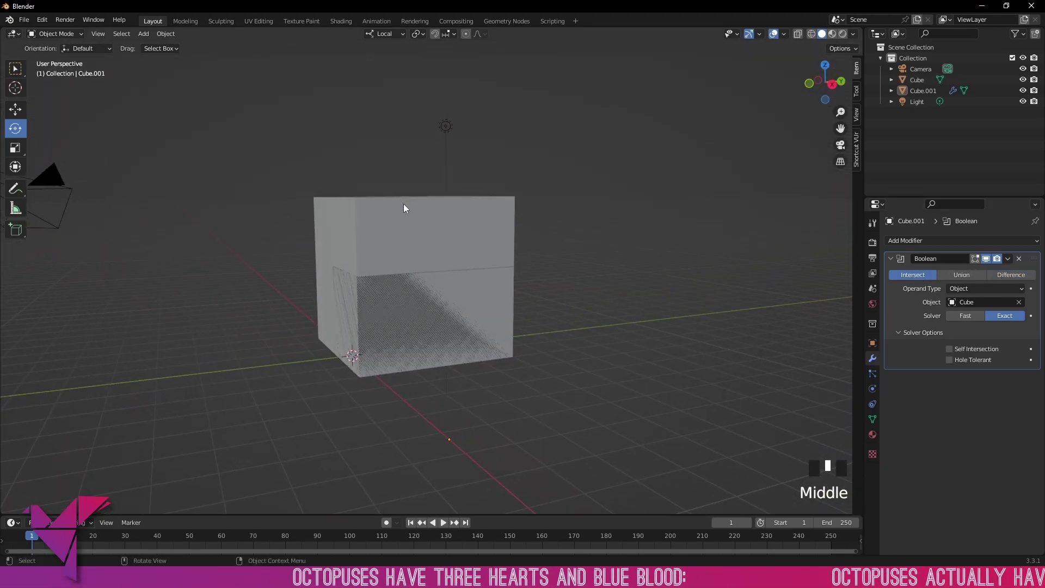
scroll(518, 208, up, 2)
middle_drag(518, 208, 520, 281)
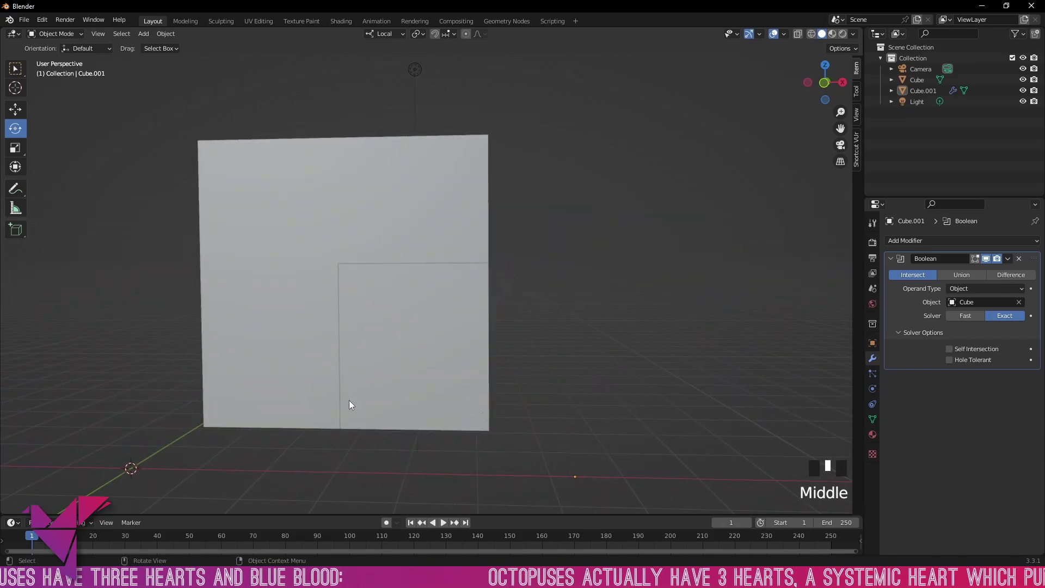
middle_drag(491, 266, 965, 192)
Hide the Cube cutter and compare Difference with Intersect on Cube.001
click(1023, 79)
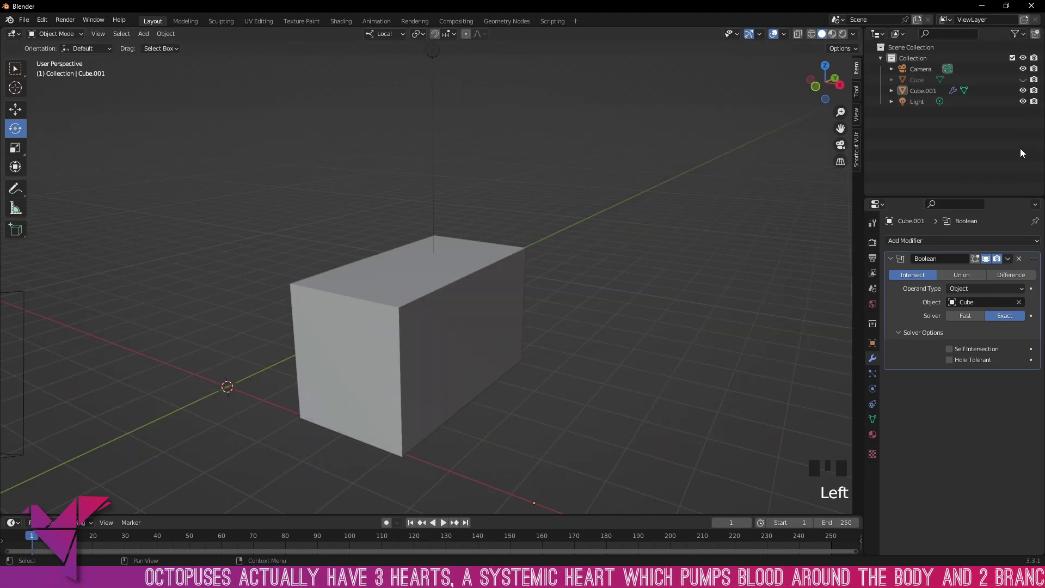
click(1004, 273)
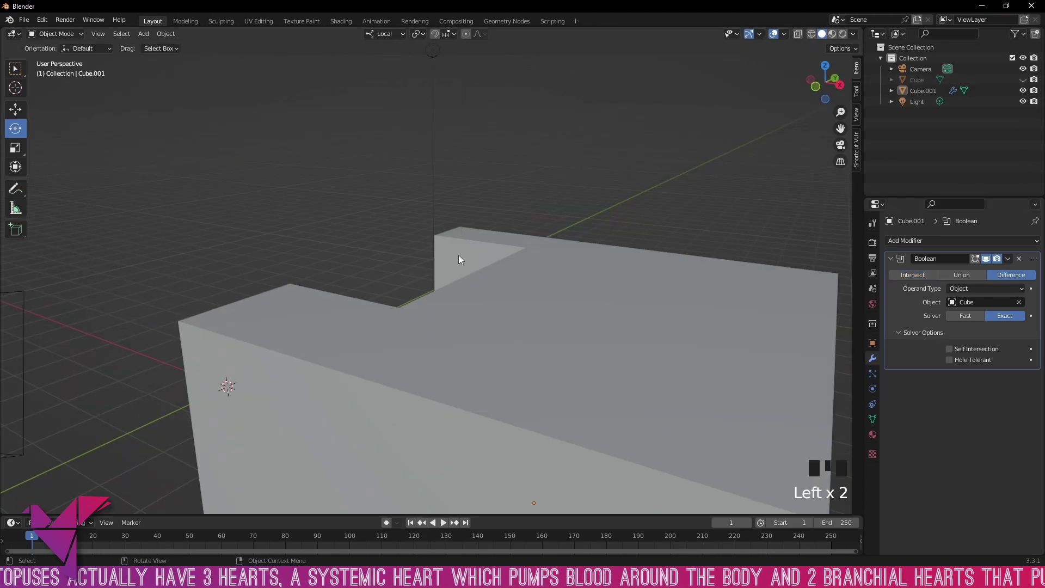
middle_drag(458, 255, 493, 295)
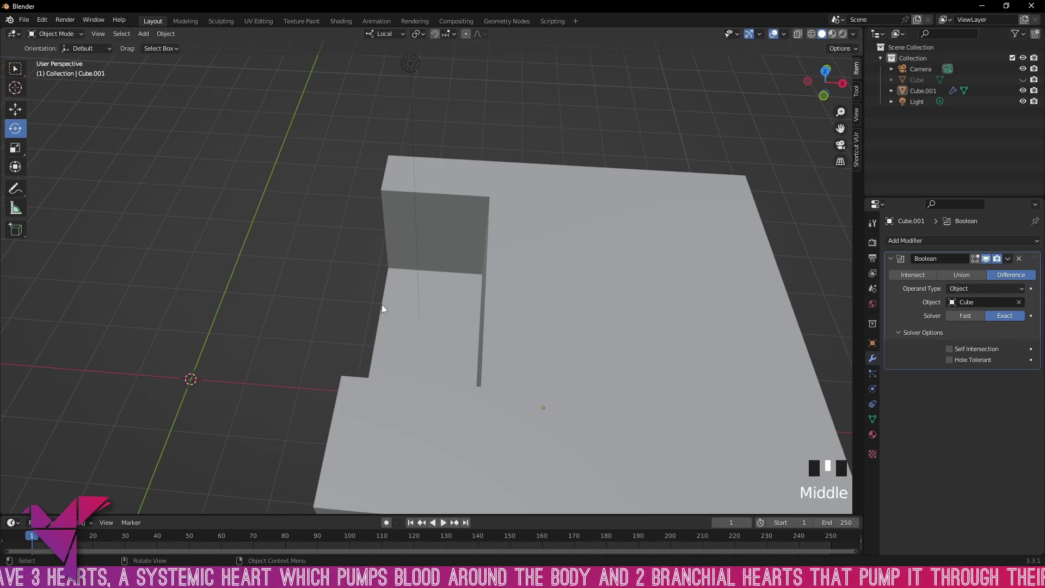
click(906, 274)
middle_drag(378, 315, 424, 304)
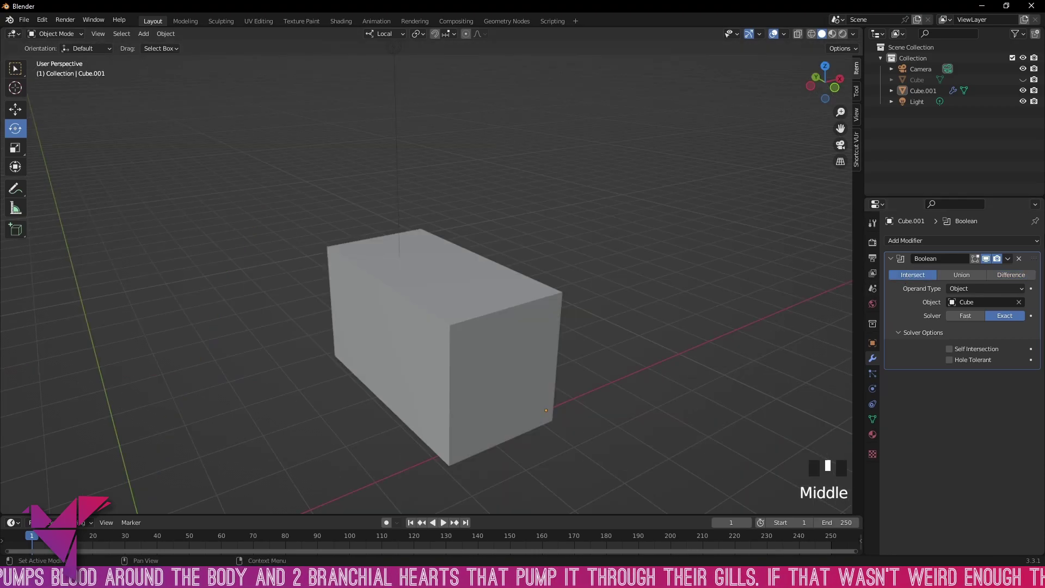
Check the operand type choices, then try the Fast solver and return to Exact
click(962, 290)
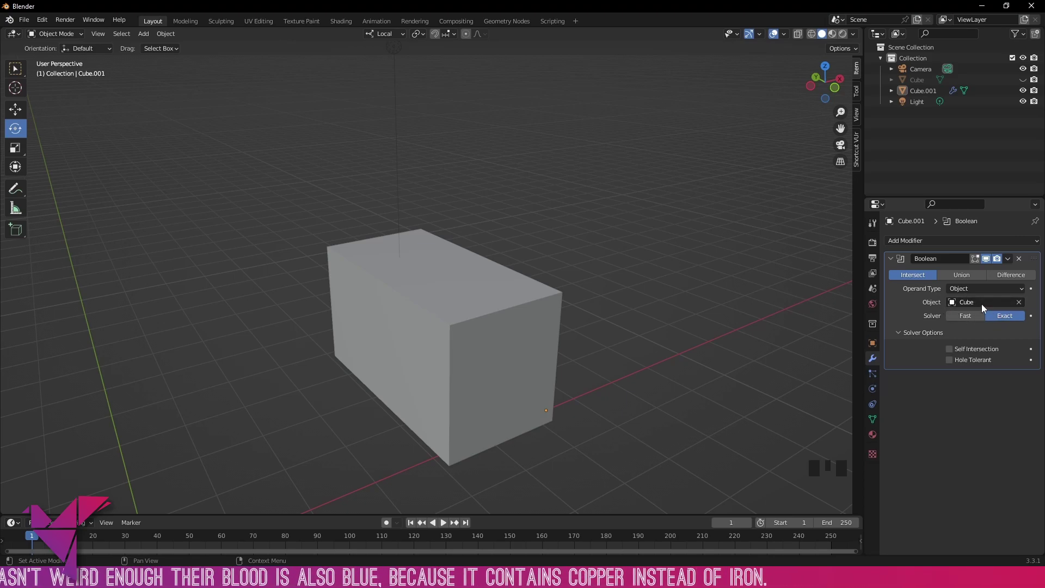
double_click(915, 332)
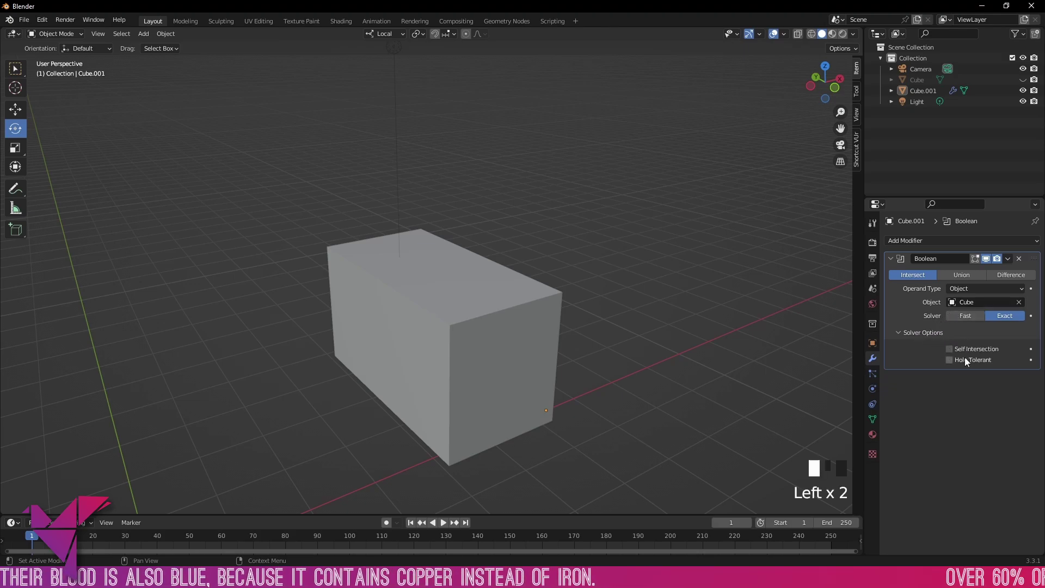
click(965, 316)
click(1002, 315)
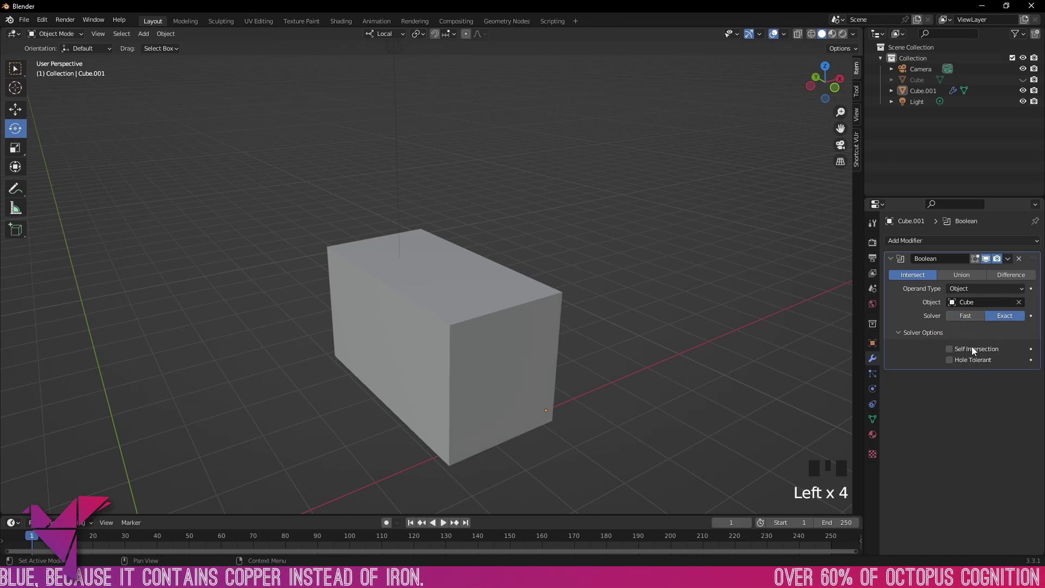
Switch Cube.001's Boolean to Union and select Cube.001
middle_drag(626, 279, 727, 254)
click(962, 275)
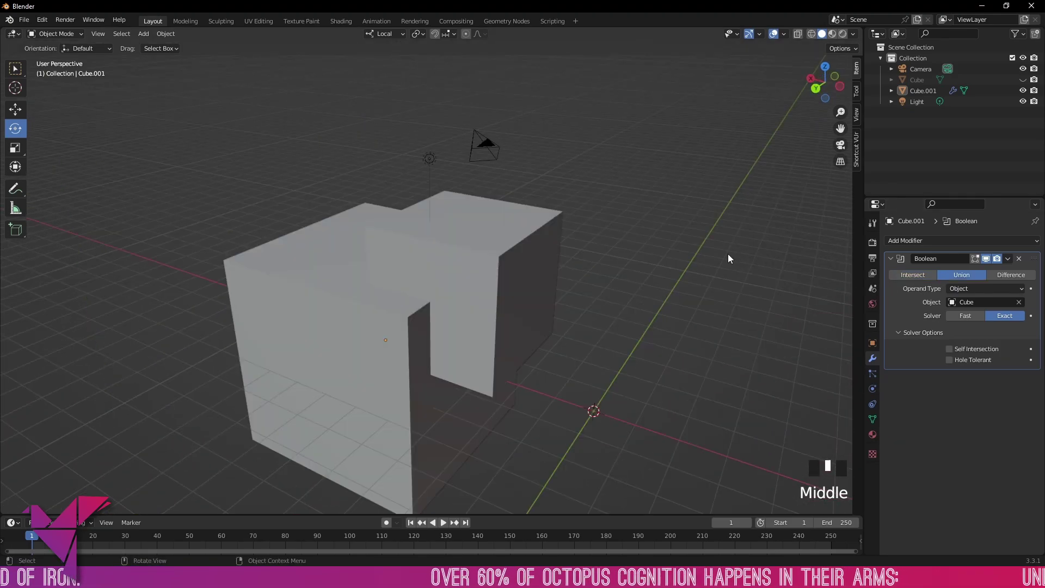
click(589, 207)
click(589, 207)
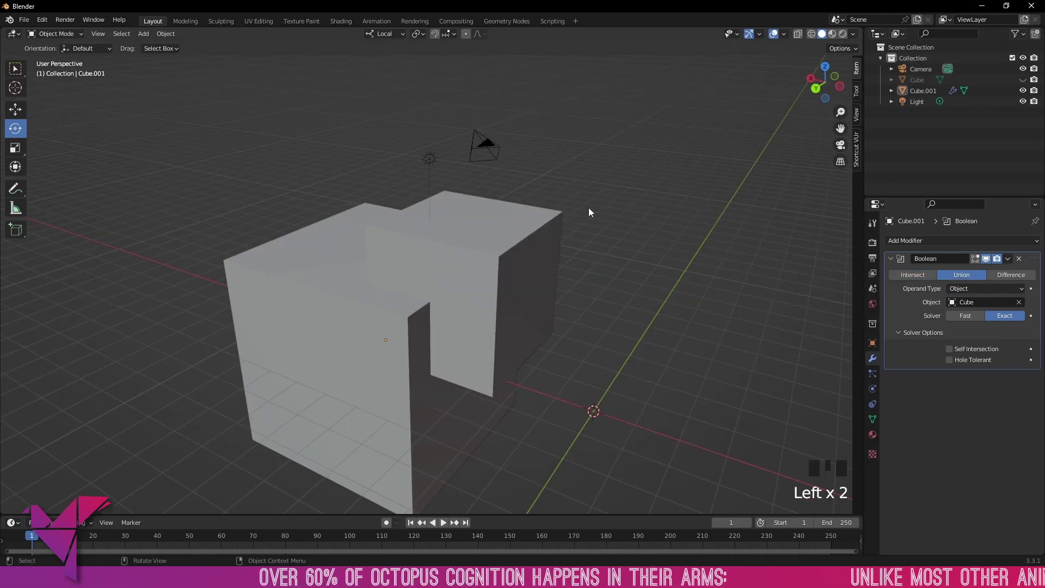
middle_drag(589, 208, 525, 241)
click(525, 240)
scroll(520, 252, up, 2)
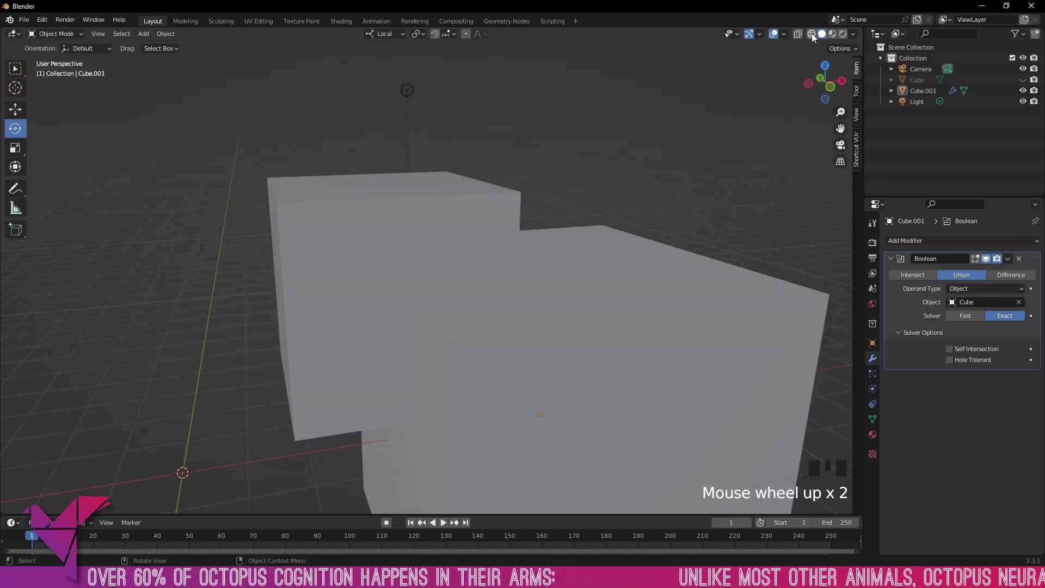
Toggle between wireframe and solid shading, ending in wireframe with Shift+Z
click(811, 33)
middle_drag(579, 213, 651, 227)
click(822, 34)
middle_drag(626, 136, 511, 162)
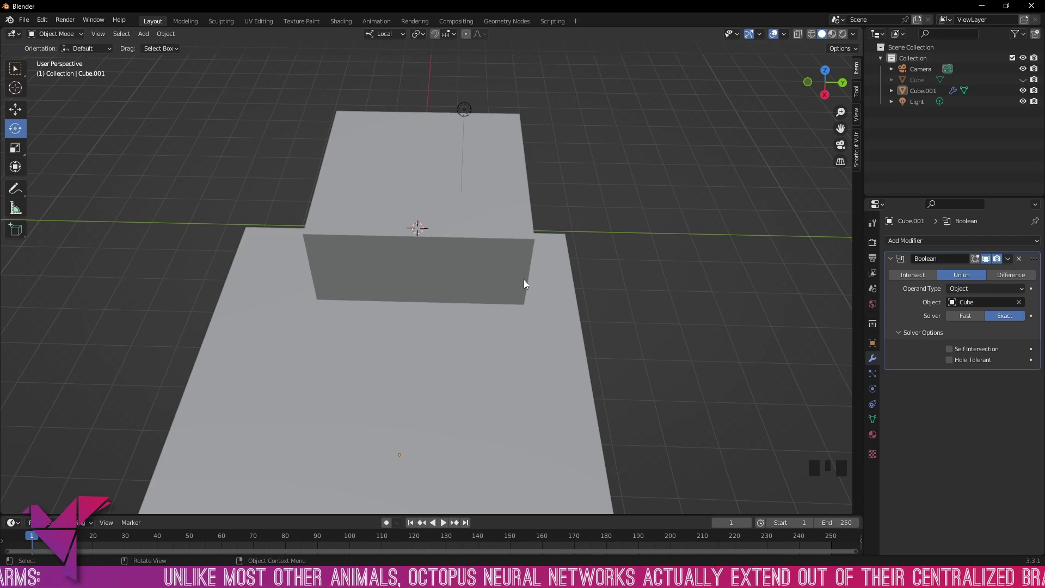
mouse_move(524, 284)
middle_down()
mouse_move(476, 243)
mouse_move(506, 296)
mouse_move(610, 161)
mouse_move(593, 167)
middle_up()
key(shift+z)
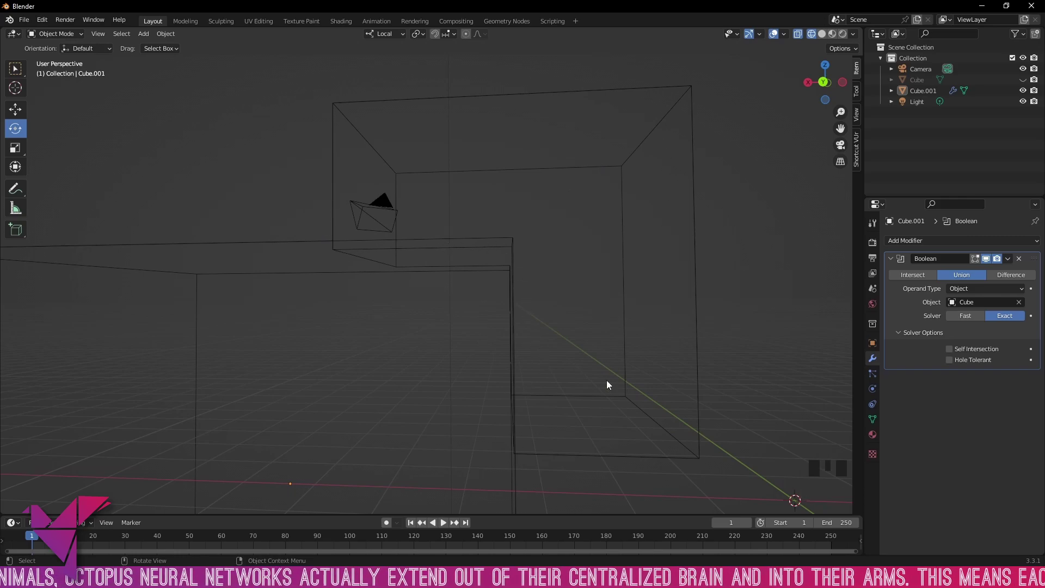
Move Cube.001 along X and then freely to shift the merged outline, then deselect it
click(632, 203)
key(g)
key(x)
key(x)
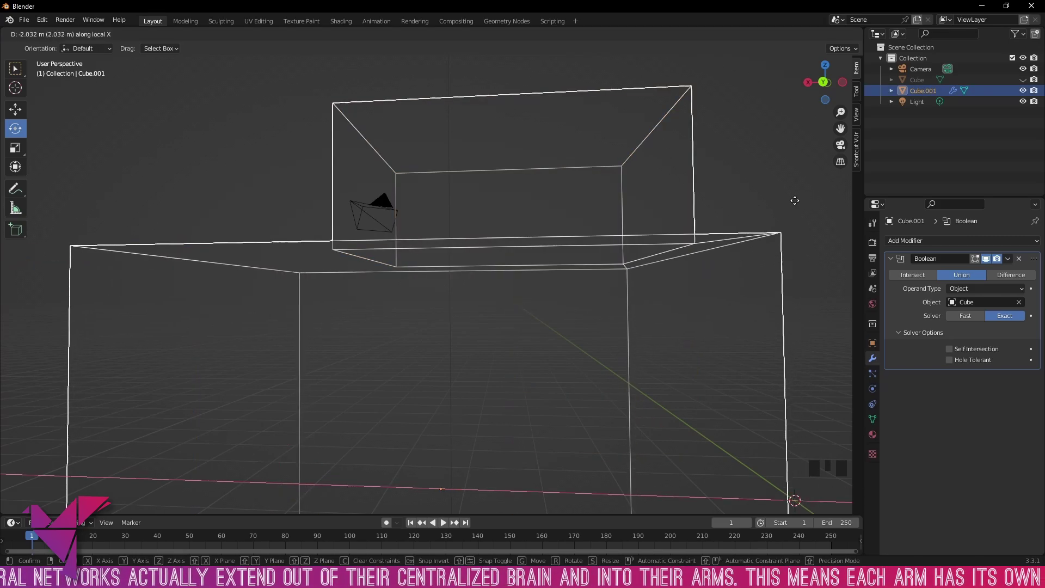
click(810, 205)
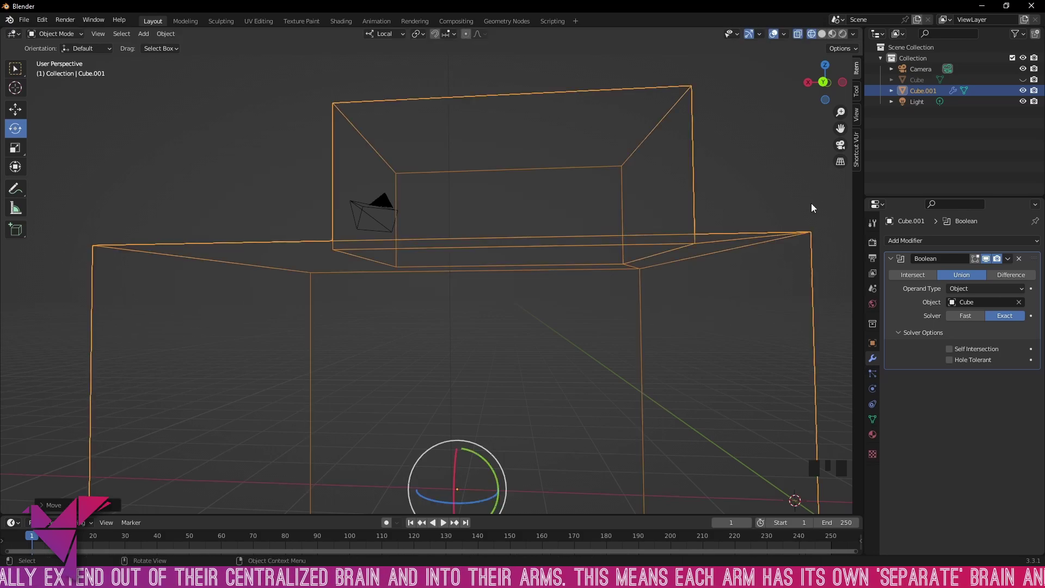
middle_drag(810, 205, 691, 188)
key(g)
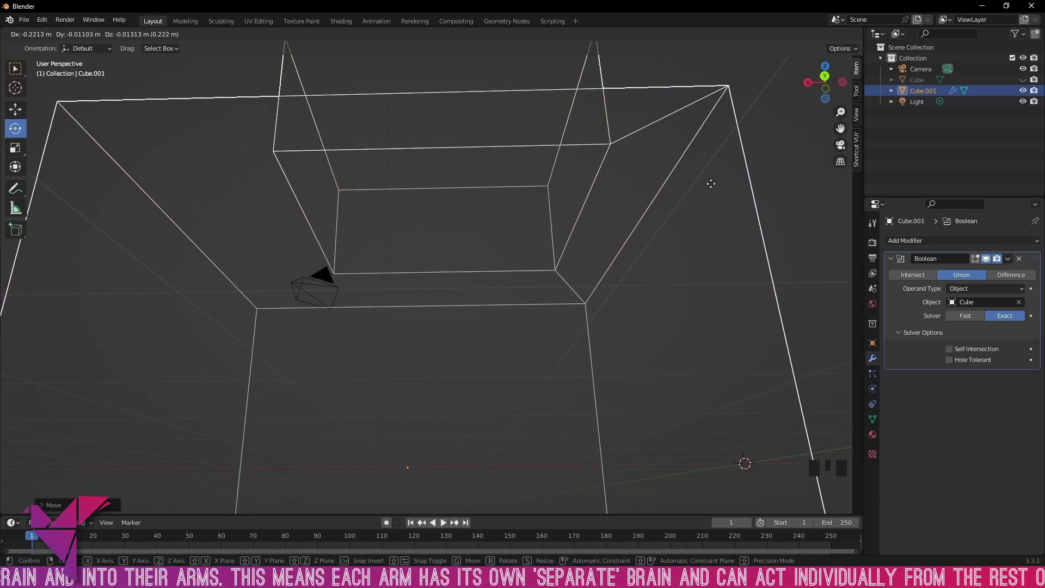
click(723, 184)
middle_drag(723, 184, 613, 142)
scroll(505, 231, down, 4)
click(659, 165)
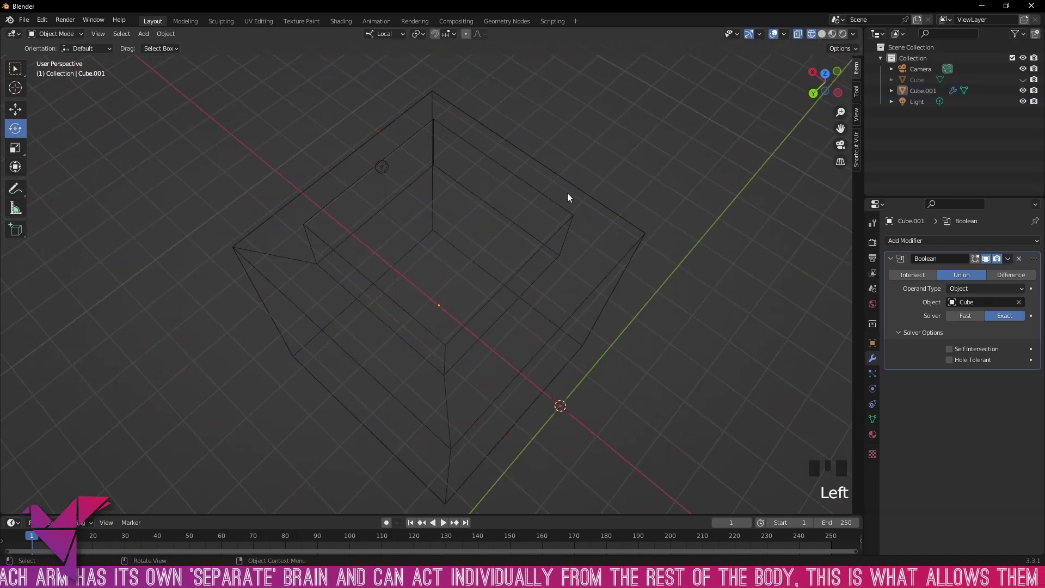
middle_drag(567, 192, 630, 140)
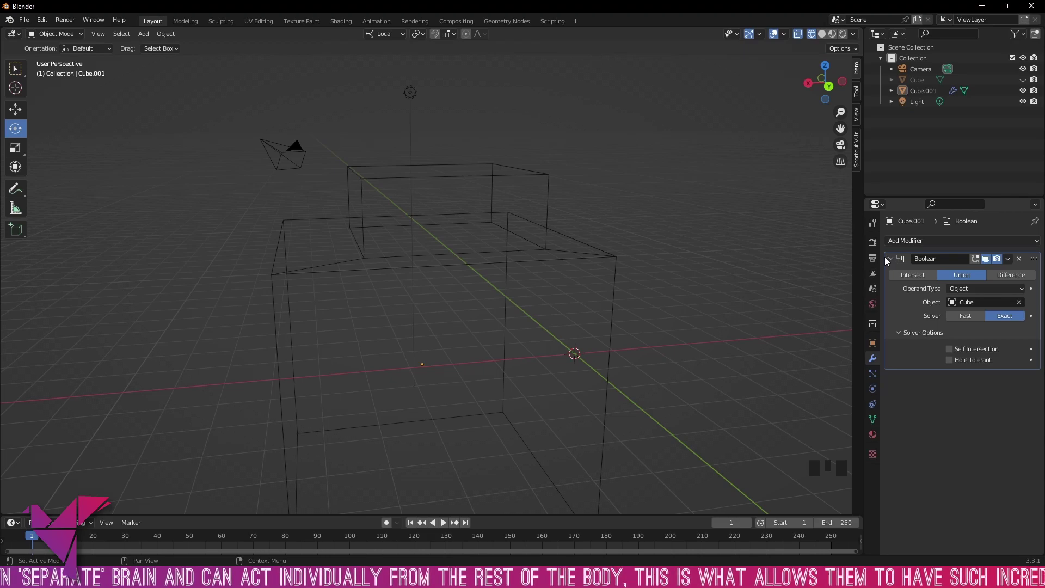
middle_drag(611, 210, 591, 226)
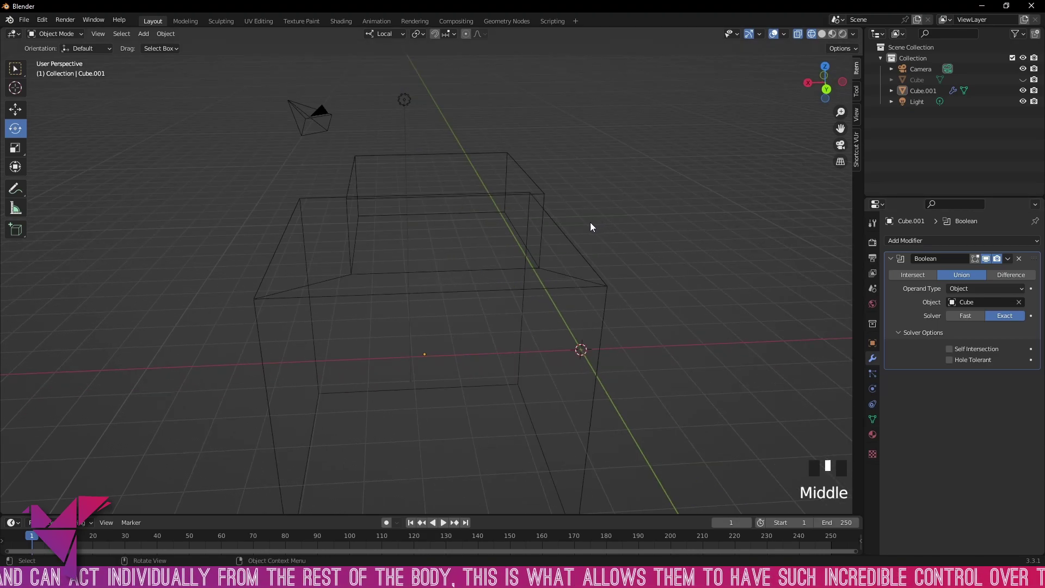
click(723, 198)
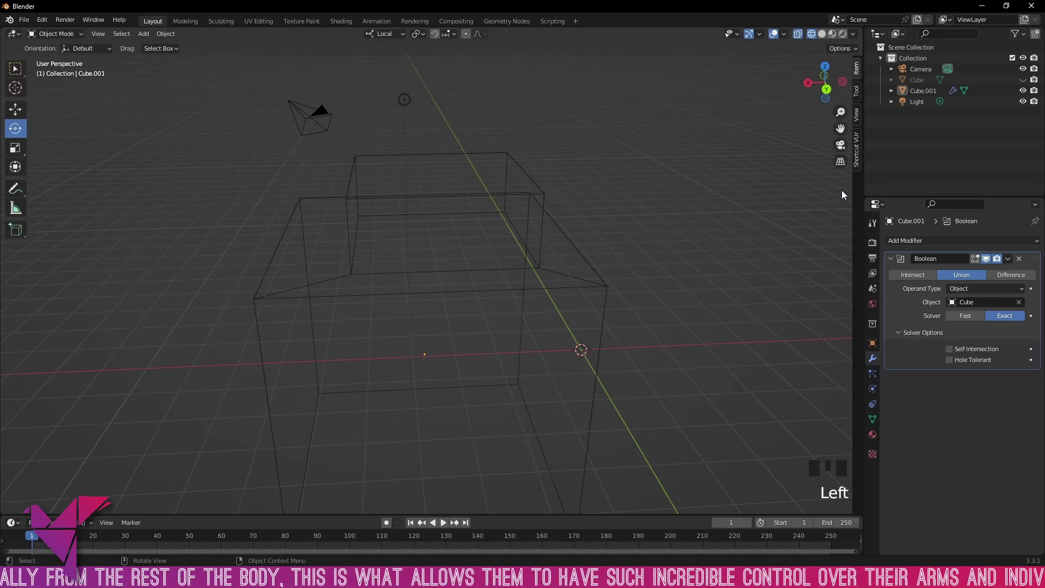
Select Cube.001 in solid shading, return to wireframe, and orbit around the boxes
click(822, 34)
click(558, 267)
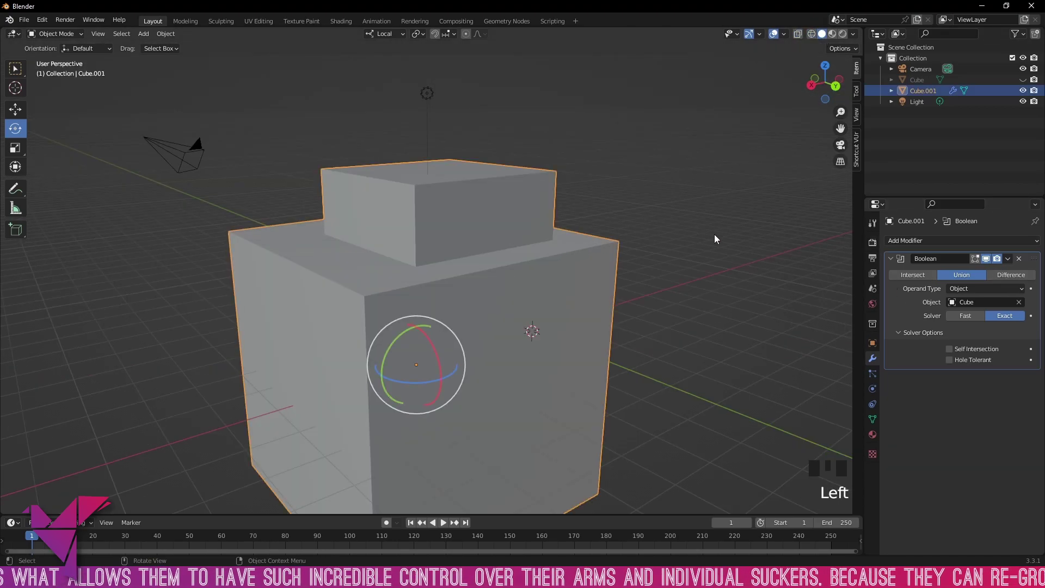
click(811, 34)
mouse_move(724, 180)
middle_down()
mouse_move(698, 239)
mouse_move(491, 398)
mouse_move(484, 335)
middle_up()
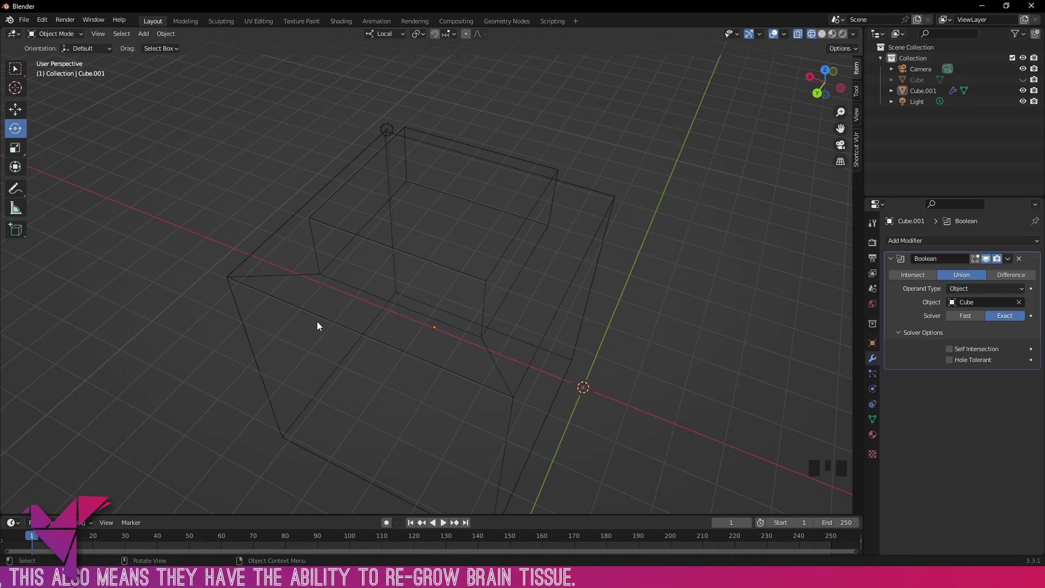
middle_drag(345, 332, 347, 76)
Toggle the Boolean solver between Fast and Exact several times, leaving it on Exact
click(965, 315)
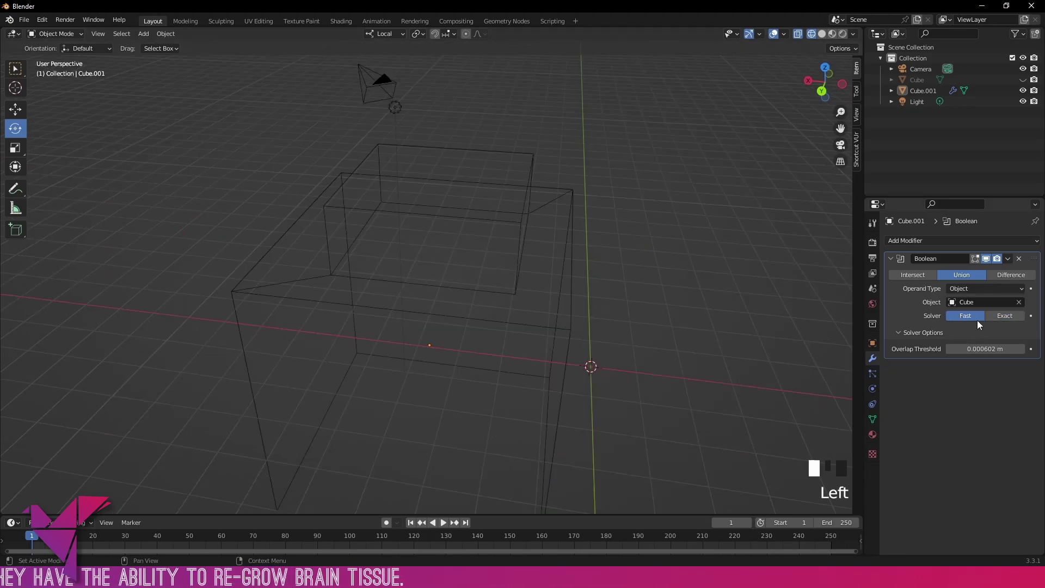
middle_drag(468, 243, 418, 305)
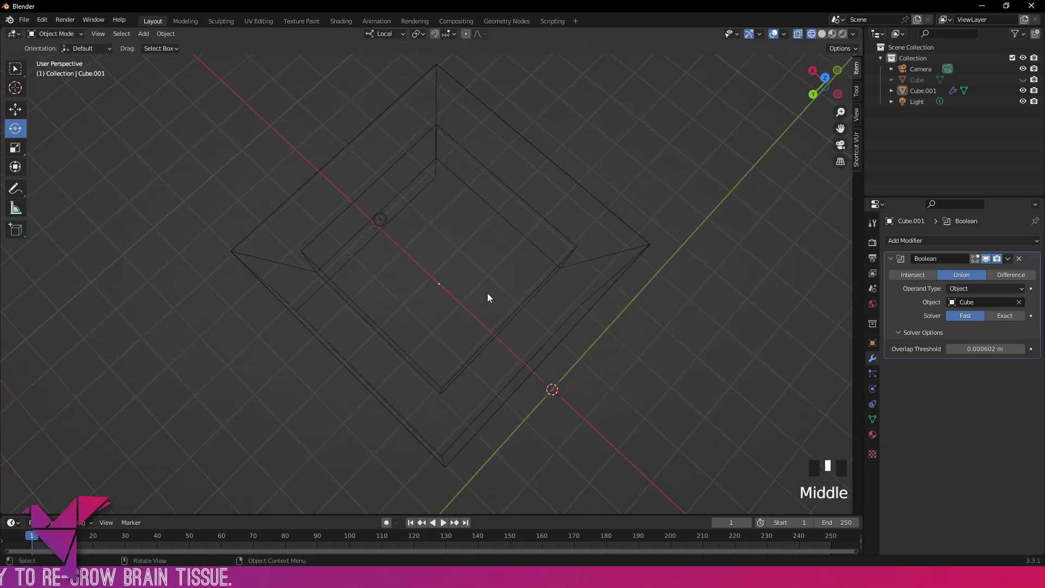
middle_drag(488, 297, 443, 278)
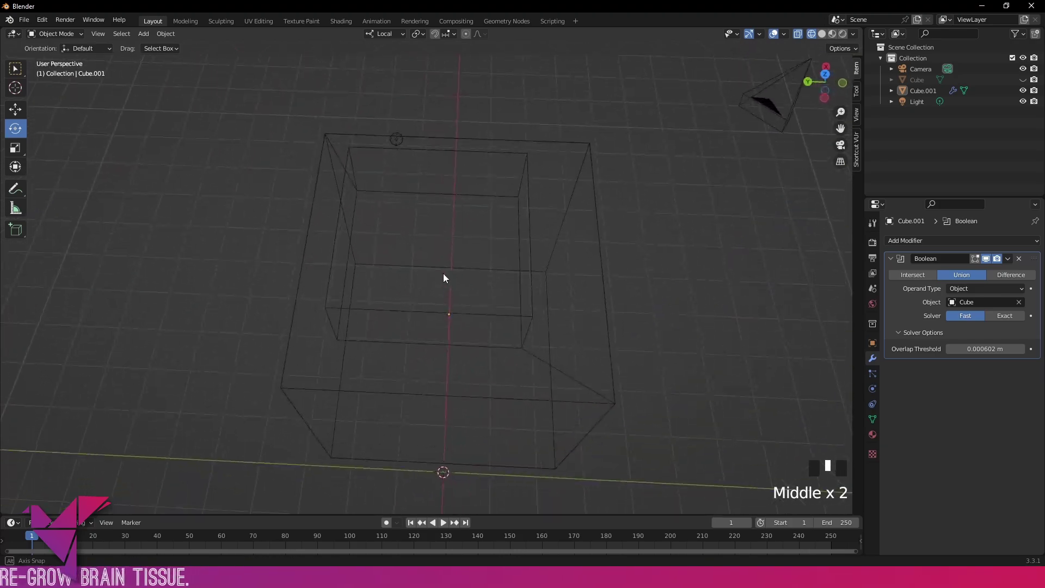
click(1000, 316)
click(969, 316)
click(995, 316)
click(967, 316)
click(990, 315)
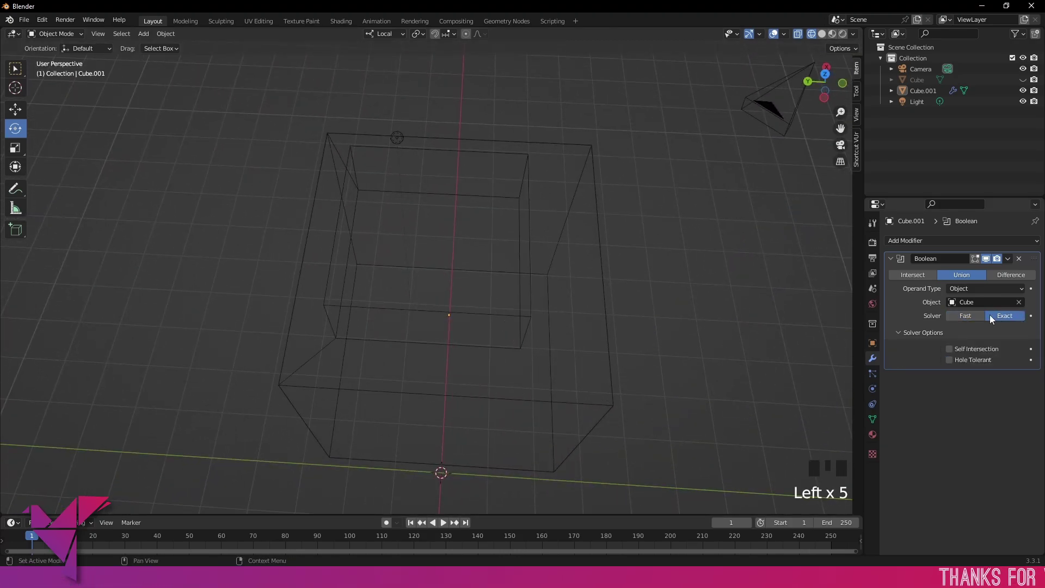
double_click(965, 316)
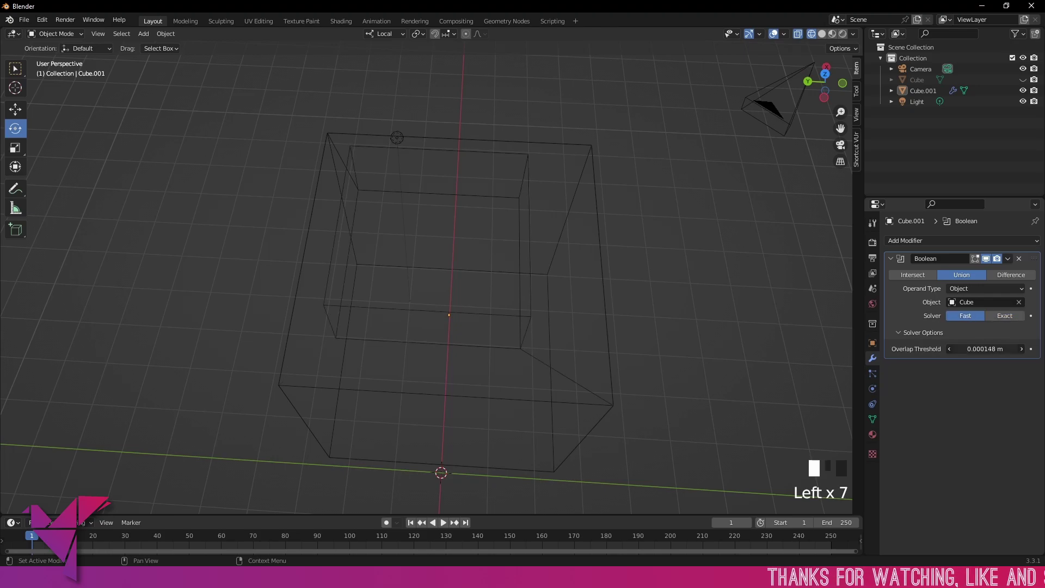
click(1005, 315)
middle_drag(817, 261, 658, 252)
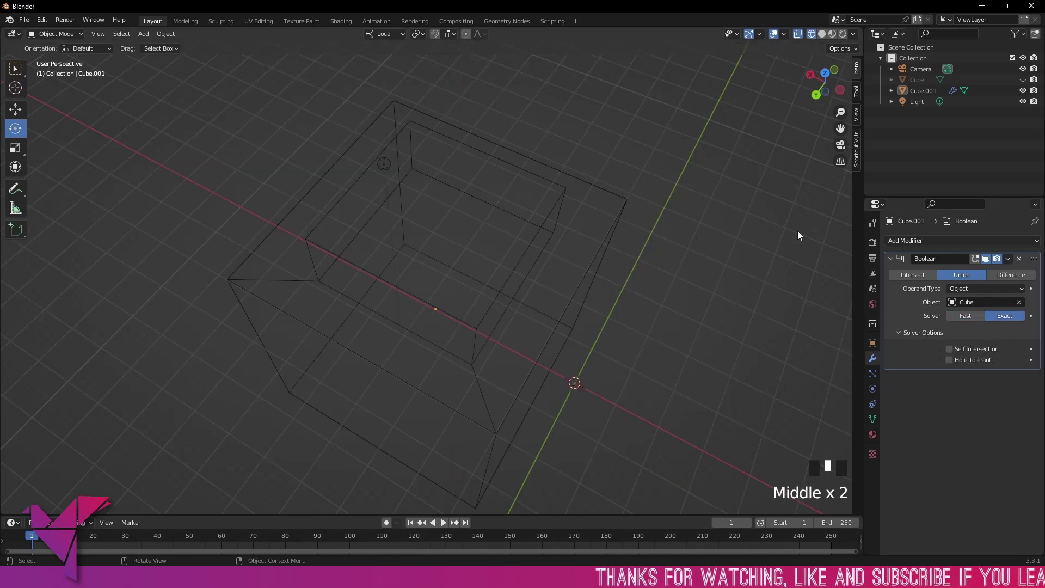
Cycle the operation through Intersect and Union, ending on Difference to show the square hole
click(898, 275)
click(967, 274)
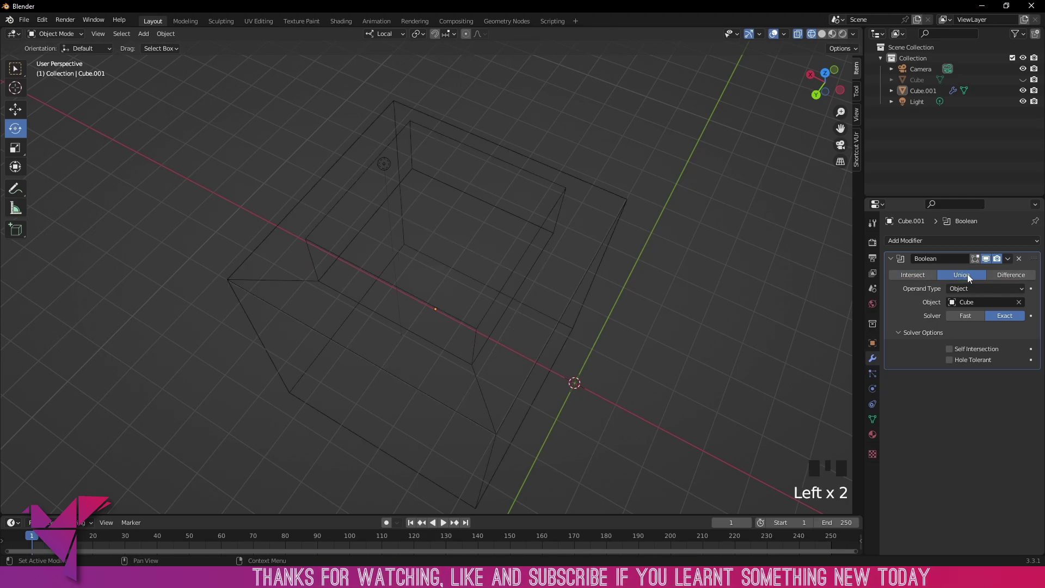
click(912, 275)
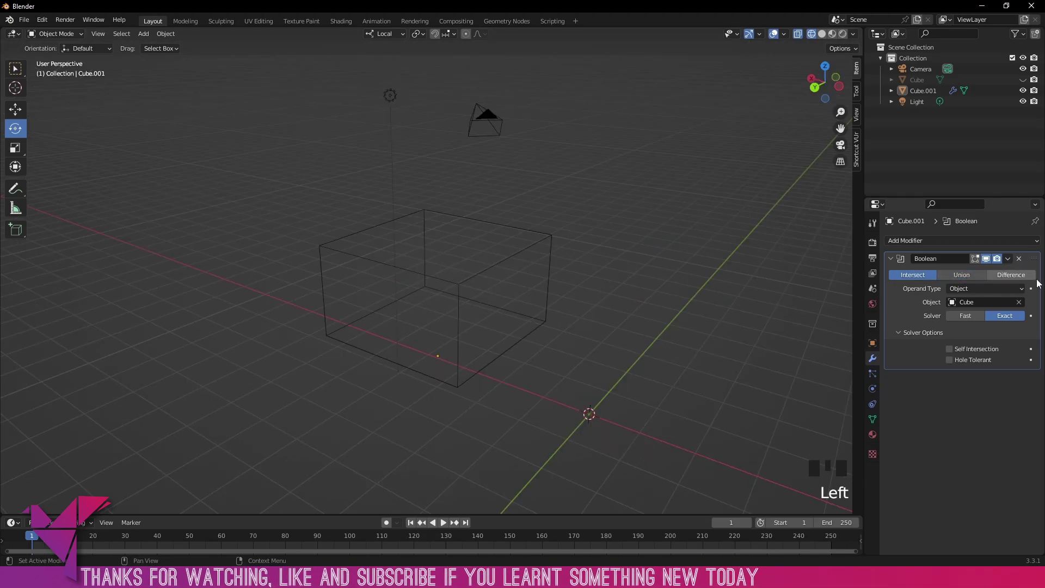
click(1011, 275)
middle_drag(724, 144, 709, 136)
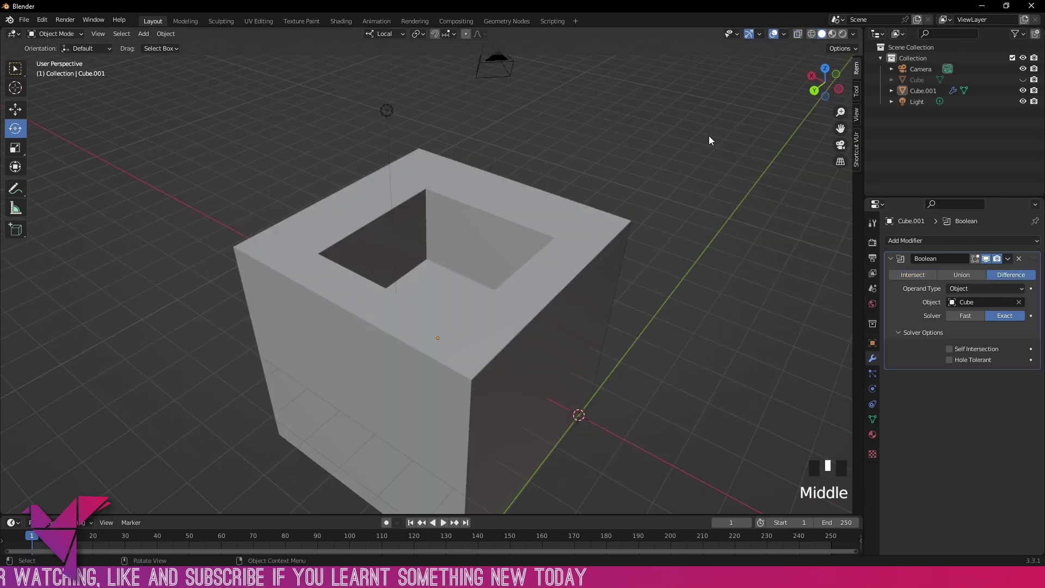